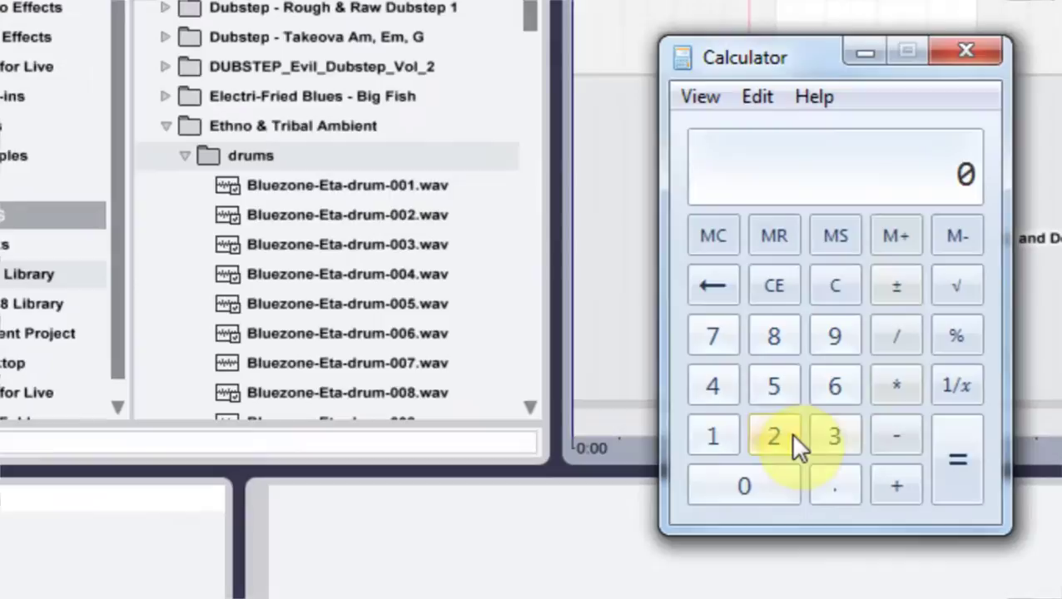
- Multiply 23.976 by 3 in Calculator to work out the tempo
{"action": "left_click", "coordinate": [439, 361]}
{"action": "left_click", "coordinate": [809, 436]}
{"action": "left_click", "coordinate": [829, 478]}
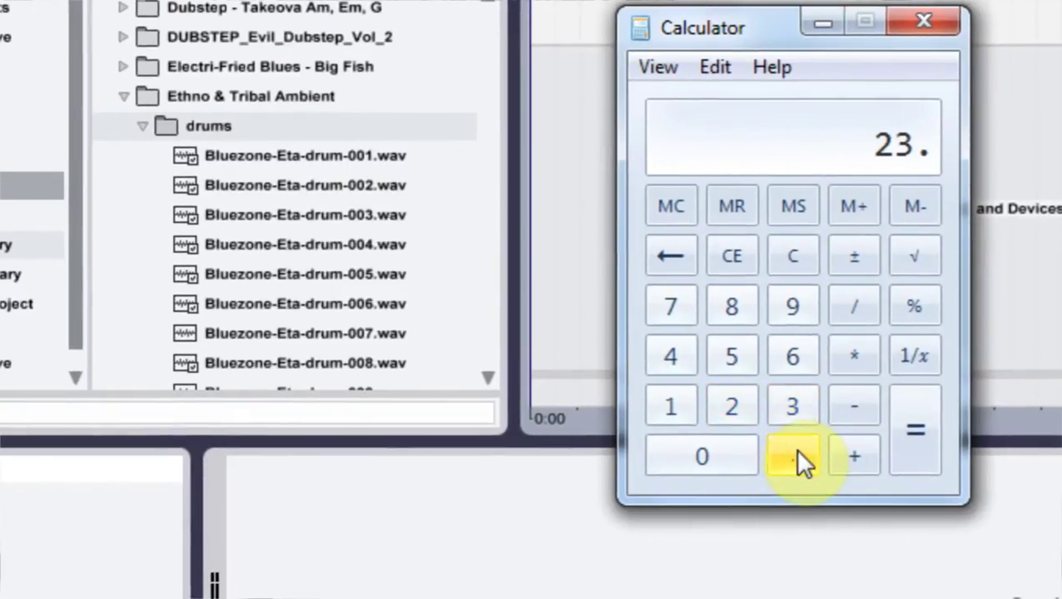
{"action": "left_click", "coordinate": [792, 310]}
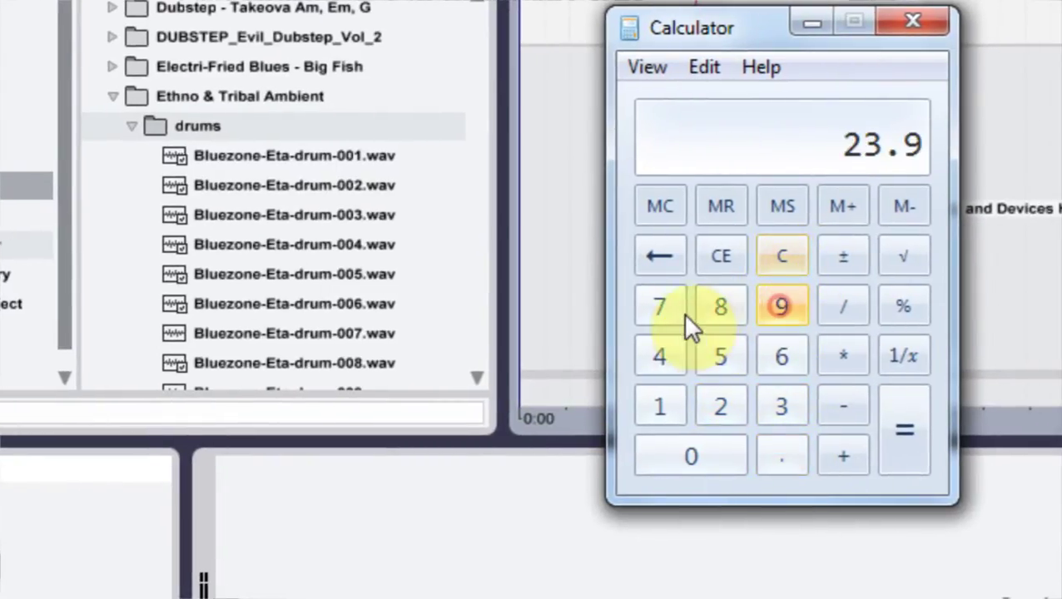
{"action": "left_click", "coordinate": [681, 313]}
{"action": "left_click", "coordinate": [783, 355]}
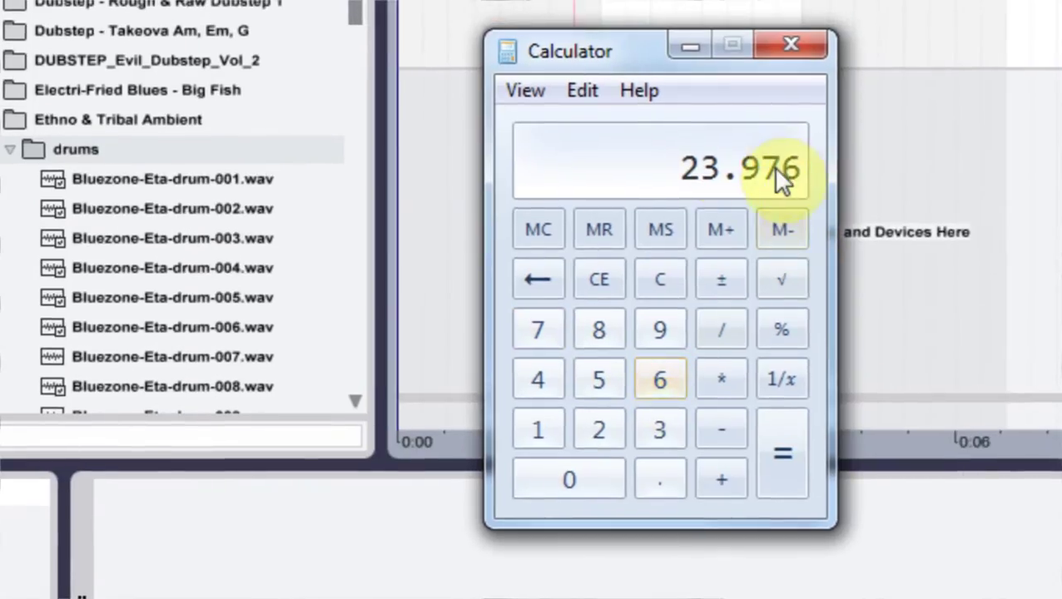
{"action": "left_click", "coordinate": [724, 383]}
{"action": "left_click", "coordinate": [659, 429]}
{"action": "left_click", "coordinate": [783, 453]}
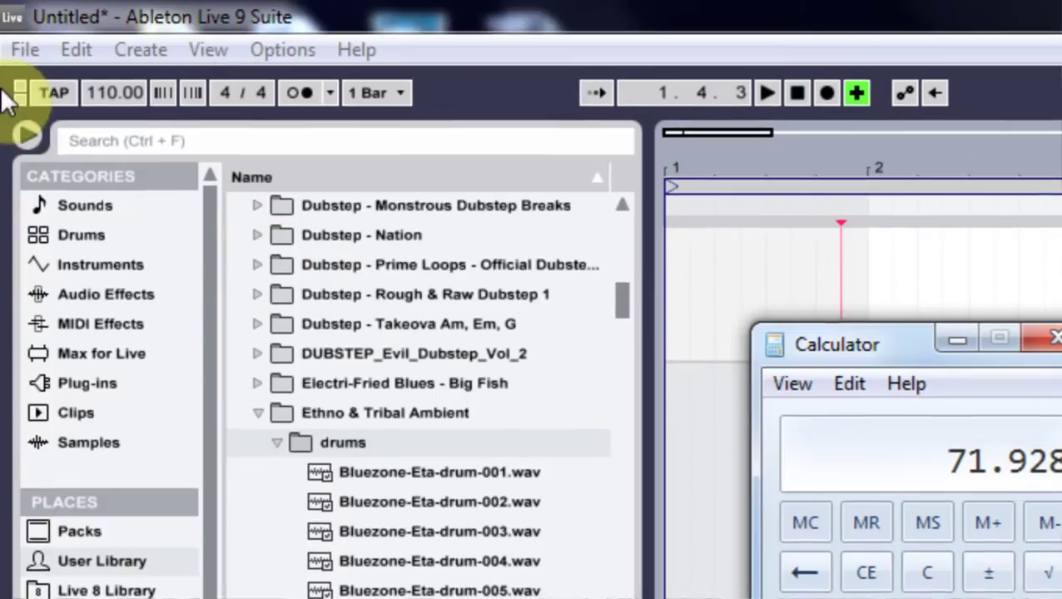
- Set the project tempo to 71.93 BPM and shorten the loop region to one bar starting at bar 1
{"action": "left_click", "coordinate": [115, 95]}
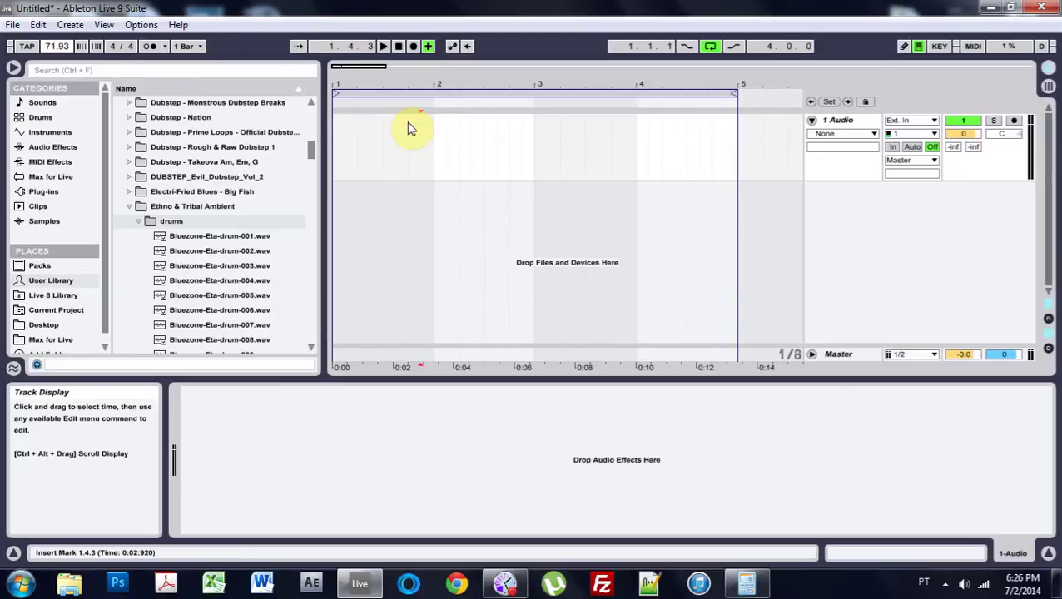
{"action": "left_click", "coordinate": [735, 93]}
{"action": "mouse_move", "coordinate": [710, 96]}
{"action": "left_mouse_down"}
{"action": "mouse_move", "coordinate": [451, 104]}
{"action": "mouse_move", "coordinate": [396, 83]}
{"action": "mouse_move", "coordinate": [453, 128]}
{"action": "mouse_move", "coordinate": [441, 120]}
{"action": "left_mouse_up"}
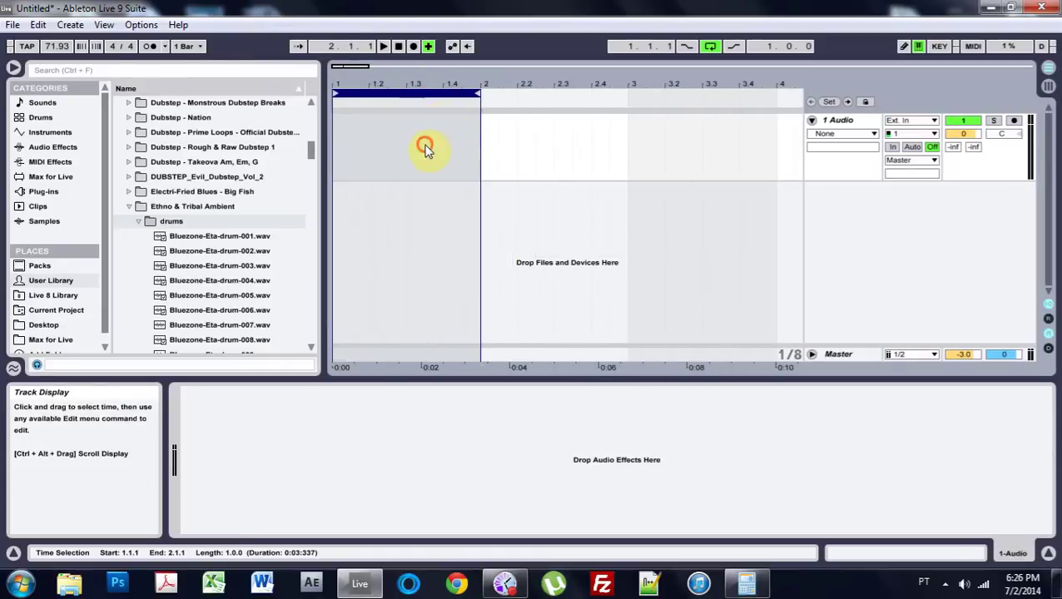
{"action": "left_click", "coordinate": [426, 147]}
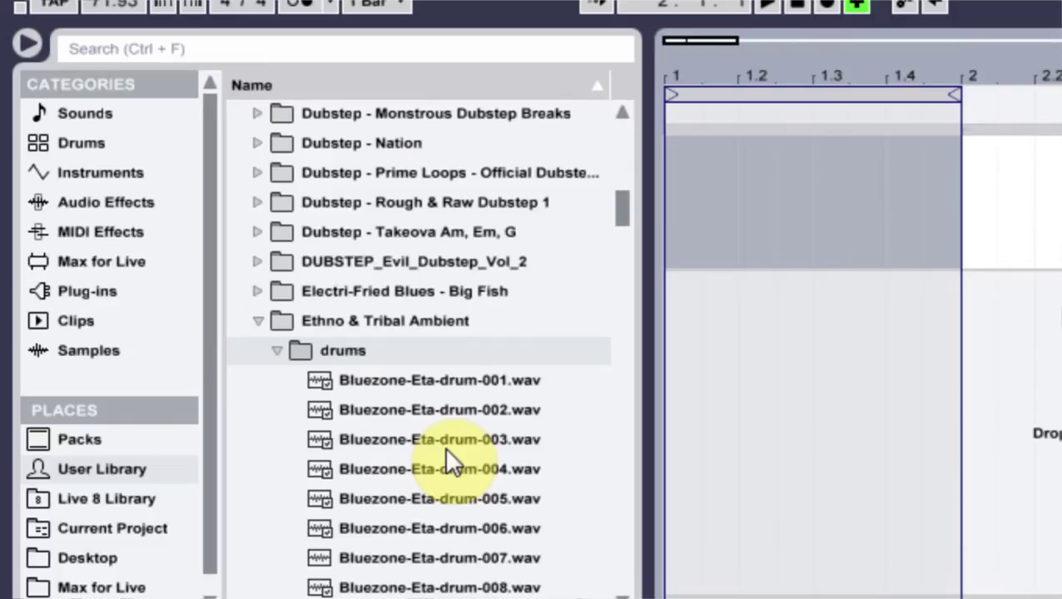
- Preview samples in the drums folder and place Bluezone-Eta-drum-003.wav on the audio track at bar 1
{"action": "left_click", "coordinate": [439, 438]}
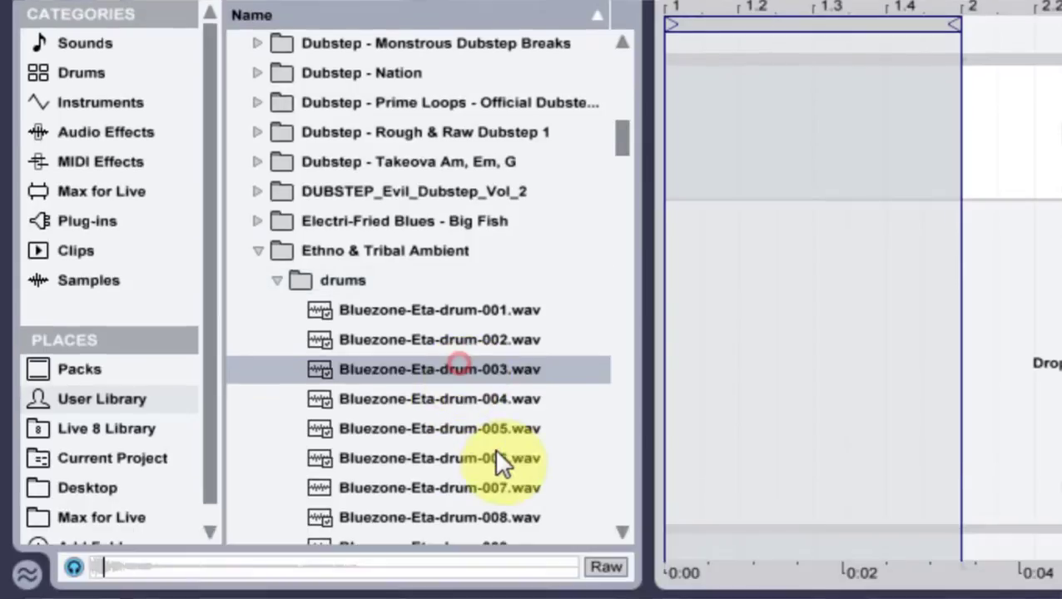
{"action": "left_click", "coordinate": [479, 410]}
{"action": "left_click", "coordinate": [486, 337]}
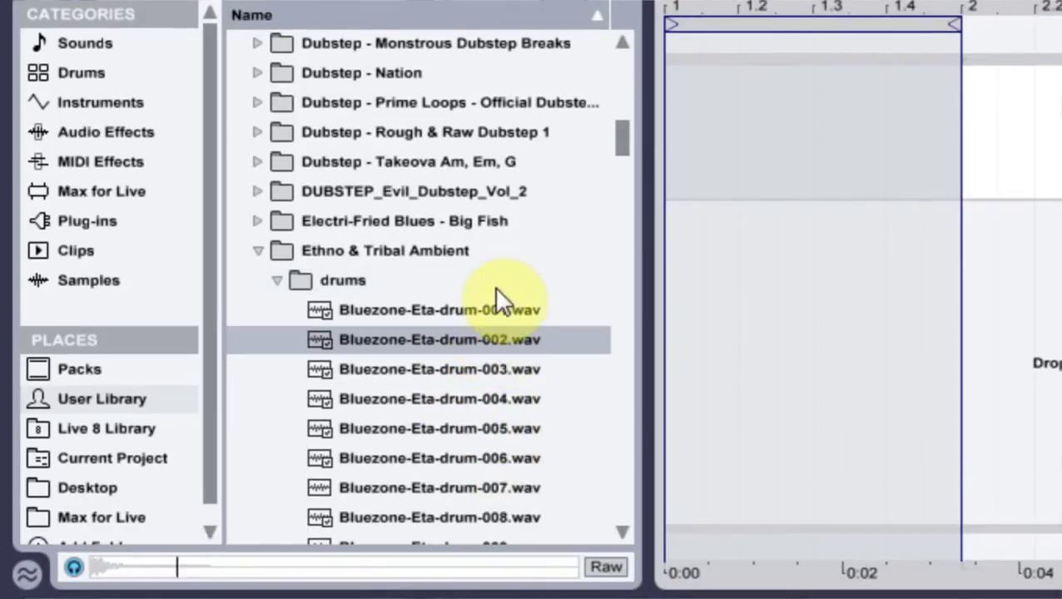
{"action": "left_click_drag", "start_coordinate": [358, 370], "coordinate": [668, 150]}
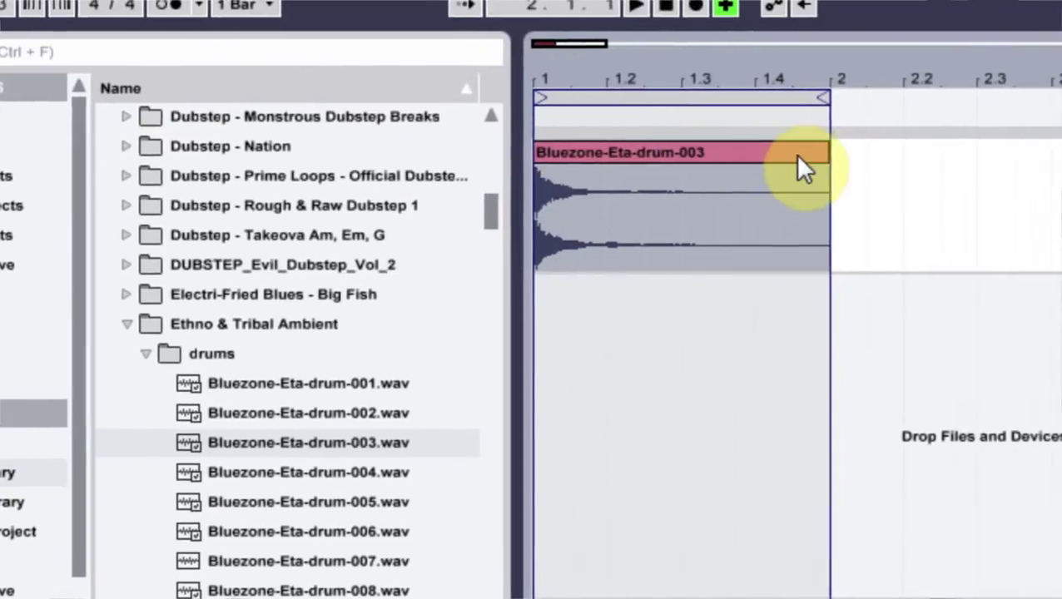
- Trim the Bluezone-Eta-drum-003 clip from its end to a sixteenth-note length
{"action": "left_click_drag", "start_coordinate": [951, 91], "coordinate": [788, 94]}
{"action": "left_click_drag", "start_coordinate": [633, 157], "coordinate": [532, 156]}
{"action": "left_click_drag", "start_coordinate": [517, 79], "coordinate": [525, 191]}
{"action": "left_click_drag", "start_coordinate": [652, 231], "coordinate": [585, 226]}
{"action": "left_click_drag", "start_coordinate": [604, 147], "coordinate": [588, 152]}
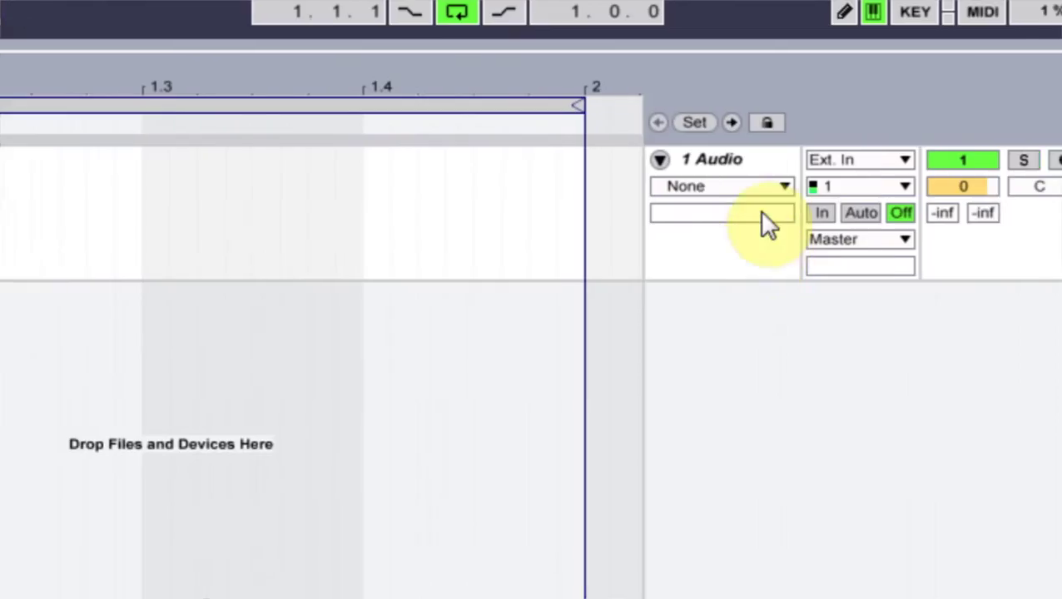
- Show the audio track's fades and shape a steep curved fade-out at the end of the drum-003 clip
{"action": "left_click", "coordinate": [720, 182]}
{"action": "left_click", "coordinate": [732, 236]}
{"action": "left_click_drag", "start_coordinate": [297, 178], "coordinate": [282, 180]}
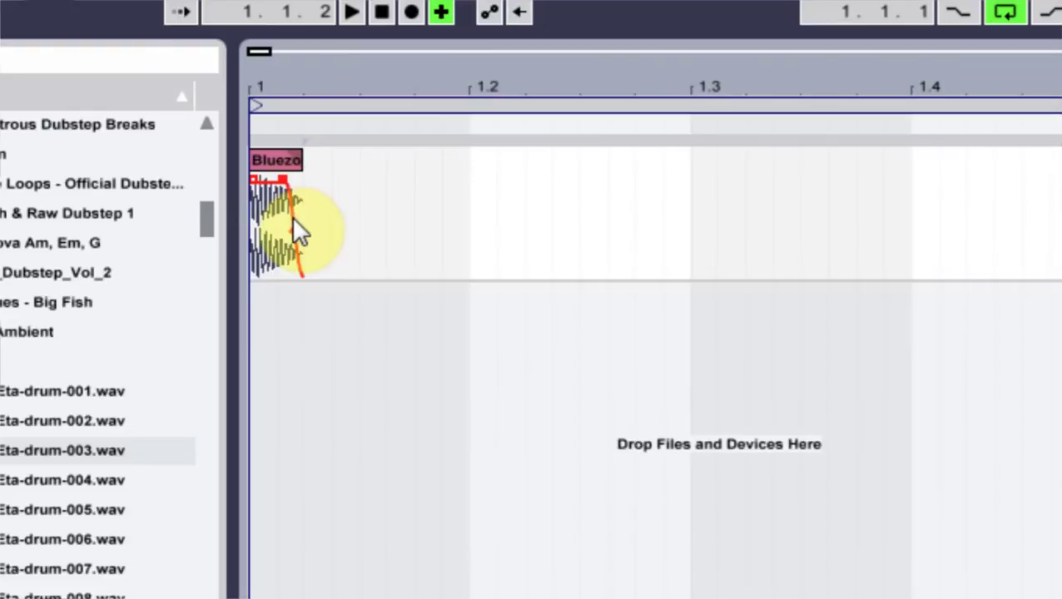
{"action": "left_click_drag", "start_coordinate": [286, 219], "coordinate": [268, 202]}
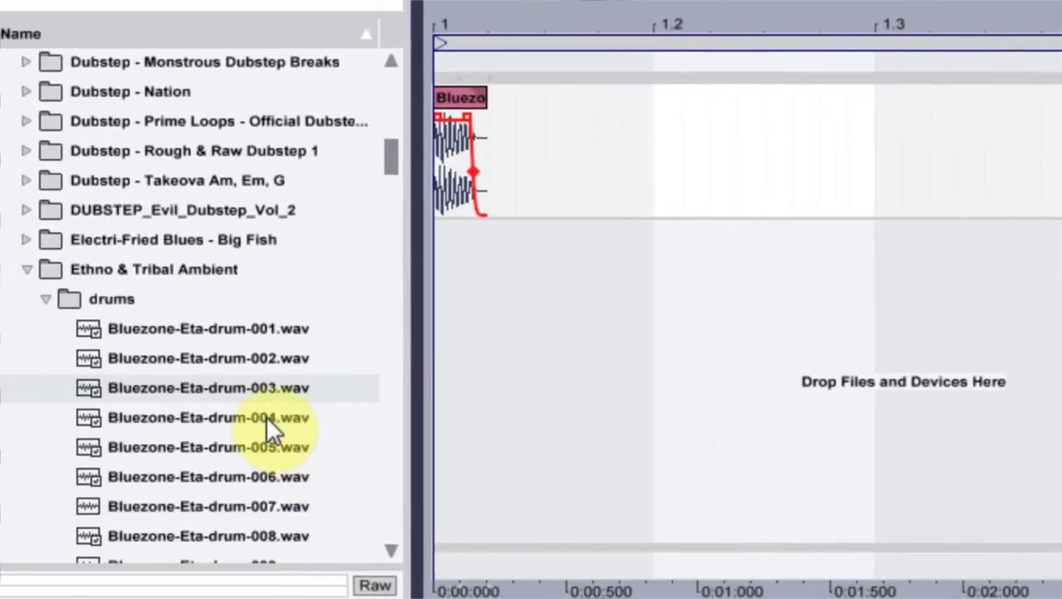
- Preview more drum samples and place Bluezone-Eta-drum-002.wav on the audio track at beat 1.2
{"action": "left_click", "coordinate": [79, 478]}
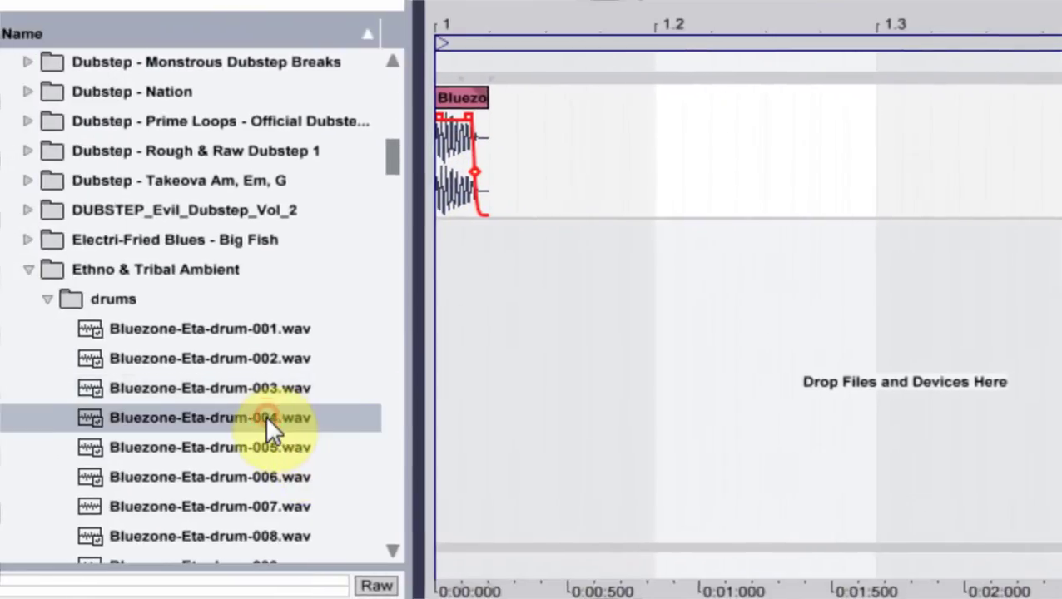
{"action": "left_click", "coordinate": [282, 362]}
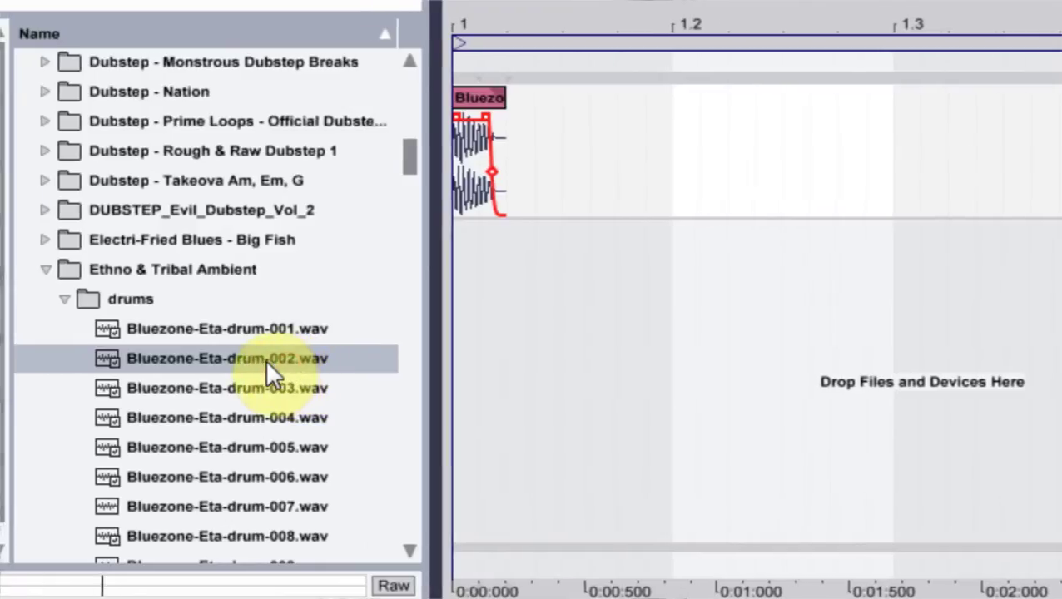
{"action": "left_click_drag", "start_coordinate": [274, 362], "coordinate": [680, 143]}
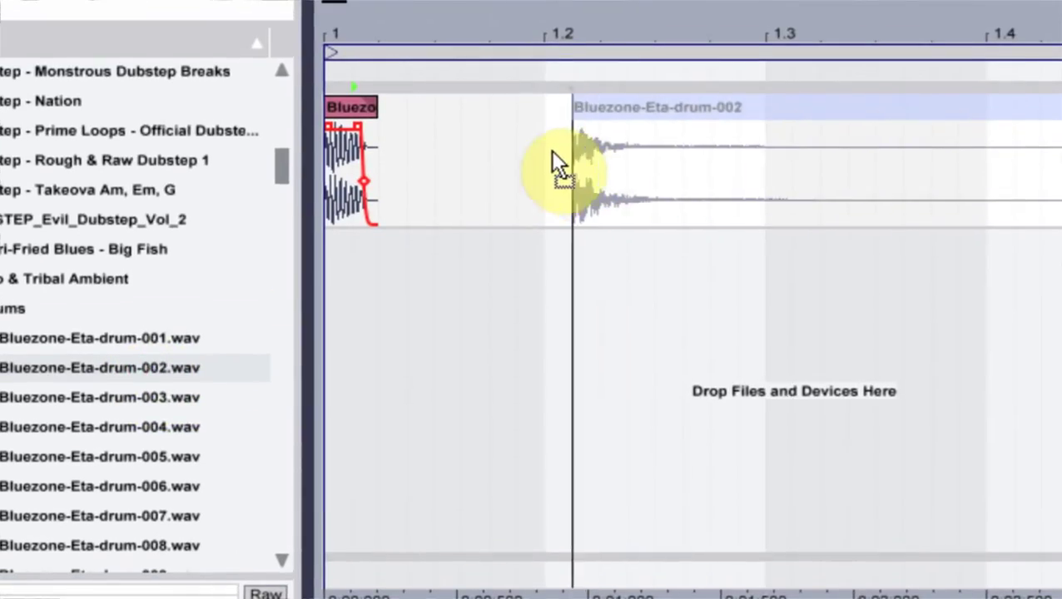
{"action": "left_click_drag", "start_coordinate": [552, 151], "coordinate": [549, 143]}
- Trim the drum-002 clip to a sixteenth note and give it a steep curved fade-out
{"action": "left_click_drag", "start_coordinate": [556, 40], "coordinate": [556, 23]}
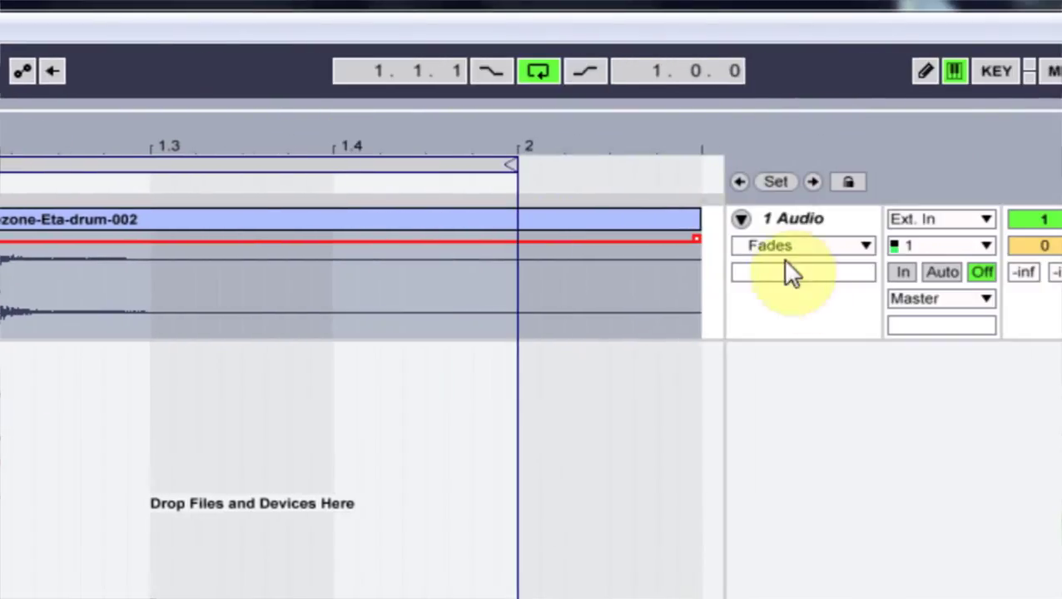
{"action": "left_click_drag", "start_coordinate": [697, 221], "coordinate": [267, 223]}
{"action": "left_click_drag", "start_coordinate": [284, 150], "coordinate": [288, 155]}
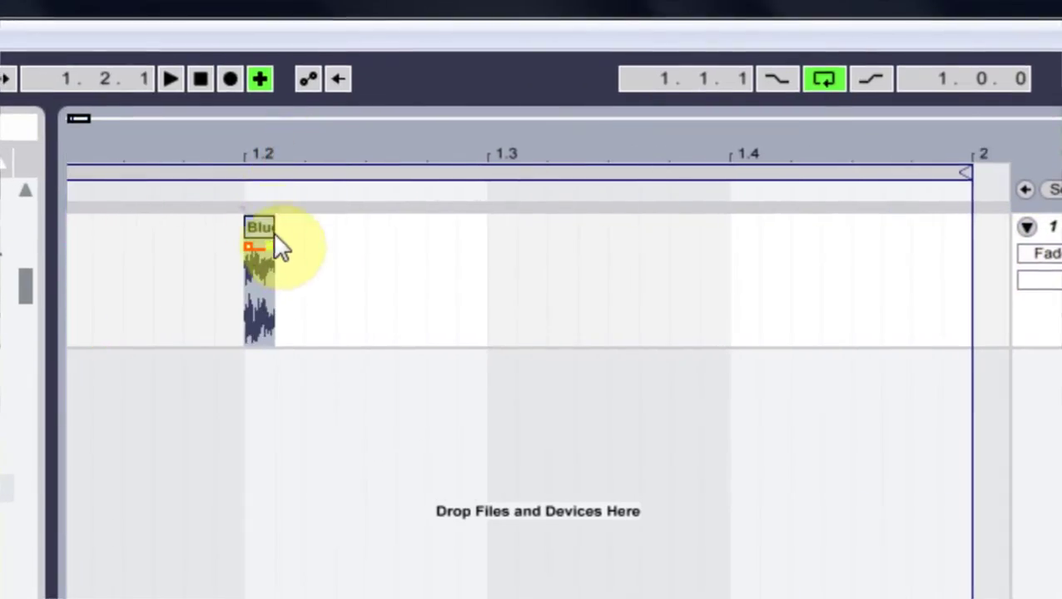
{"action": "mouse_move", "coordinate": [271, 219]}
{"action": "left_mouse_down"}
{"action": "mouse_move", "coordinate": [293, 220]}
{"action": "mouse_move", "coordinate": [290, 247]}
{"action": "mouse_move", "coordinate": [277, 246]}
{"action": "left_mouse_up"}
{"action": "left_click_drag", "start_coordinate": [290, 296], "coordinate": [280, 298]}
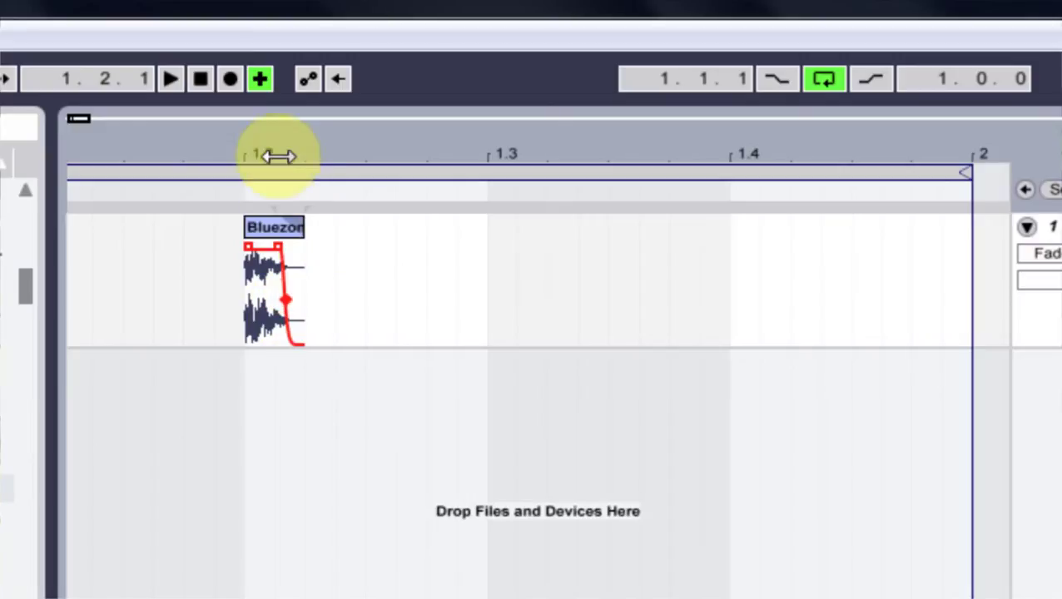
{"action": "left_click_drag", "start_coordinate": [281, 156], "coordinate": [278, 152]}
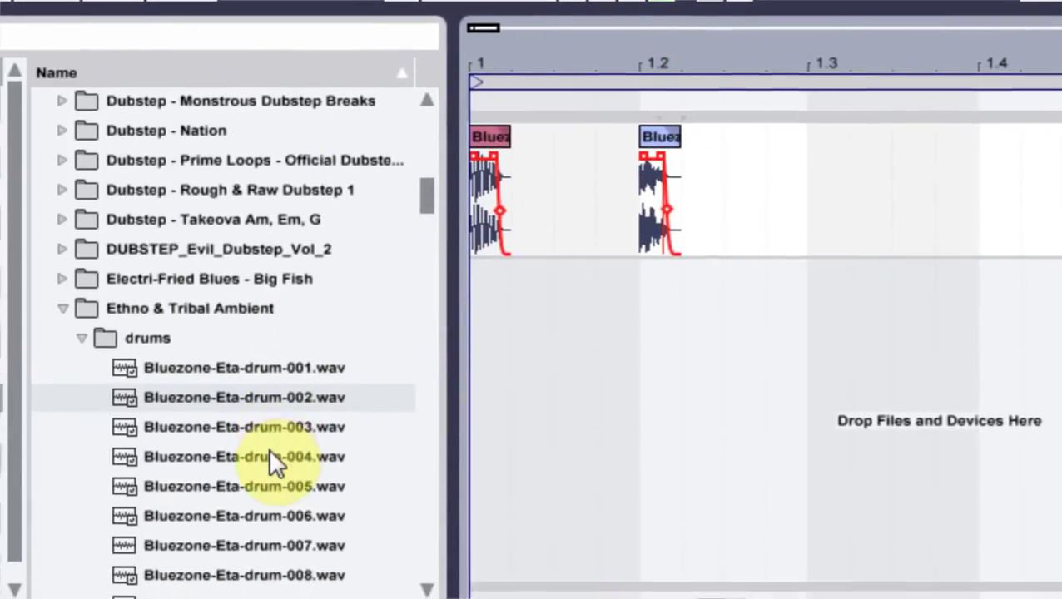
- Place Bluezone-Eta-drum-004.wav directly after the drum-002 clip and trim it to a sixteenth note
{"action": "left_click_drag", "start_coordinate": [268, 449], "coordinate": [682, 161]}
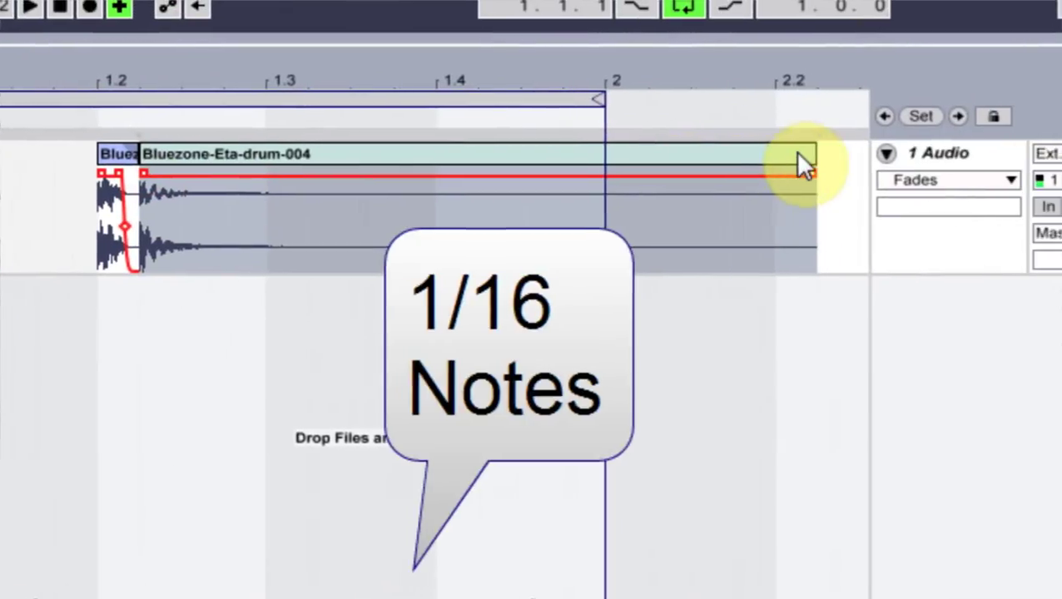
{"action": "left_click_drag", "start_coordinate": [966, 144], "coordinate": [258, 172]}
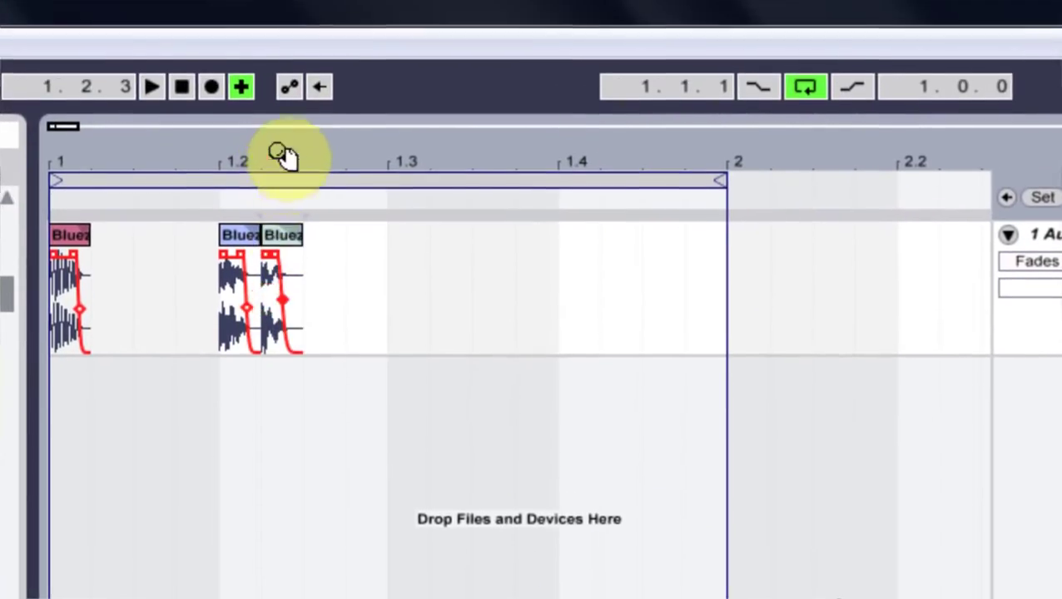
- Extend the drum-004 clip's fade-out back to the clip's start and steepen its curve
{"action": "left_click_drag", "start_coordinate": [277, 67], "coordinate": [280, 184]}
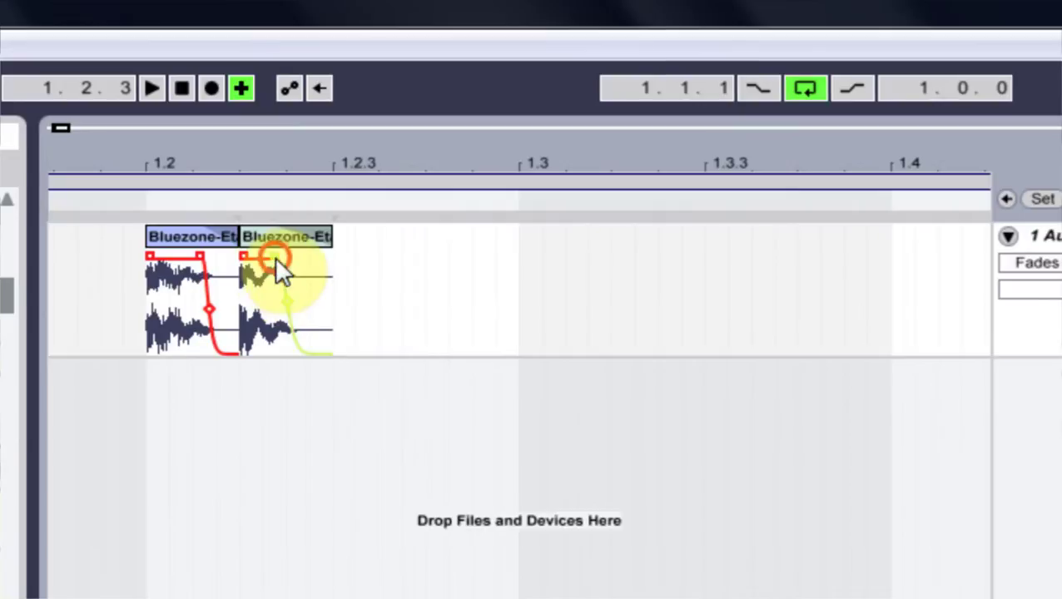
{"action": "left_click_drag", "start_coordinate": [271, 256], "coordinate": [245, 255]}
{"action": "left_click", "coordinate": [263, 303]}
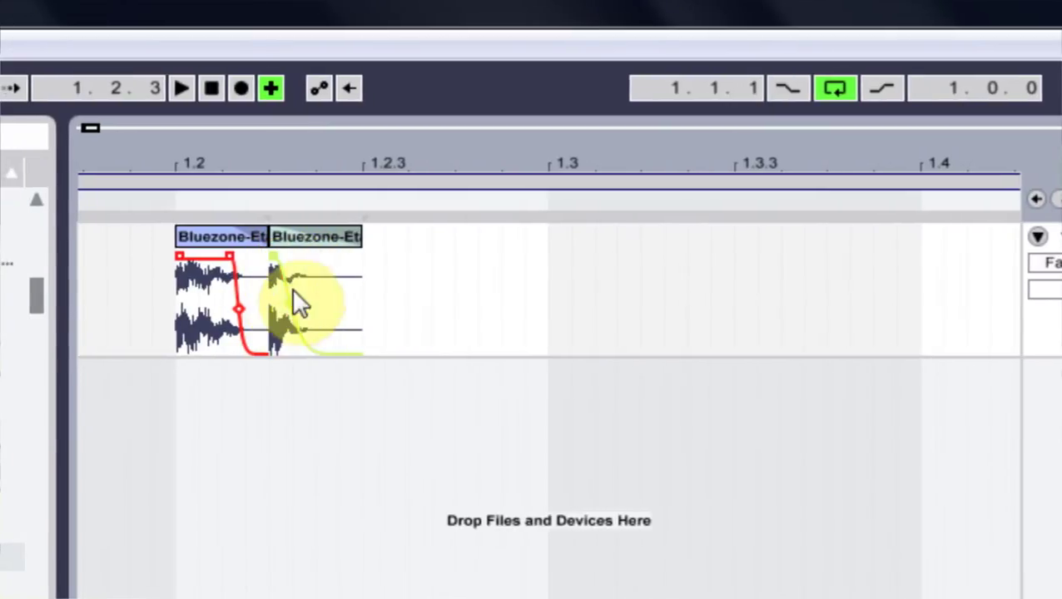
{"action": "left_click_drag", "start_coordinate": [298, 304], "coordinate": [277, 273]}
- Shorten the drum-004 clip to half a sixteenth note and lower its clip gain slightly
{"action": "left_click_drag", "start_coordinate": [355, 234], "coordinate": [307, 246]}
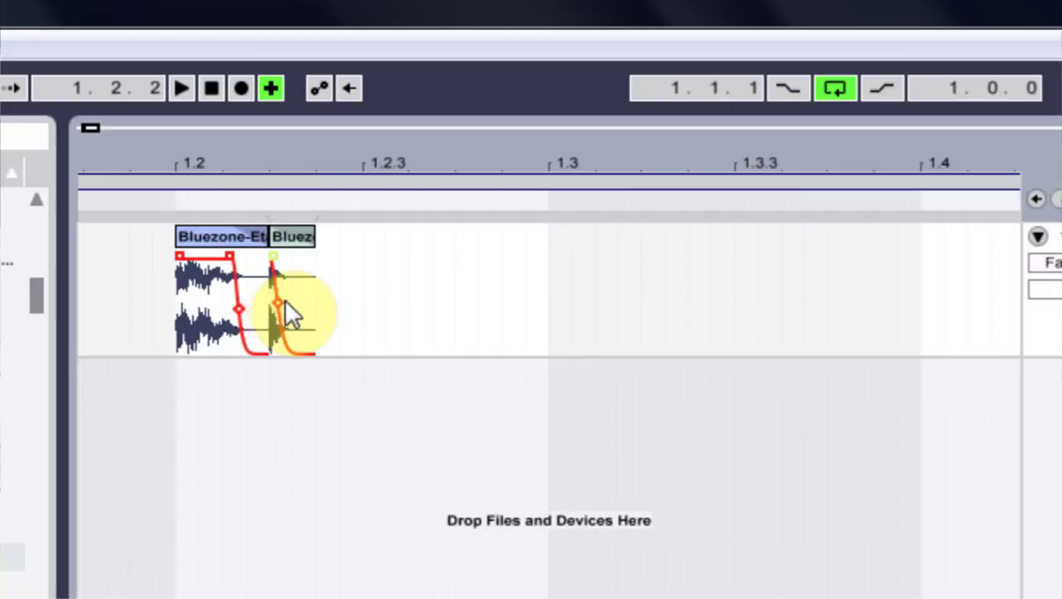
{"action": "left_click", "coordinate": [274, 256]}
{"action": "left_click", "coordinate": [289, 229]}
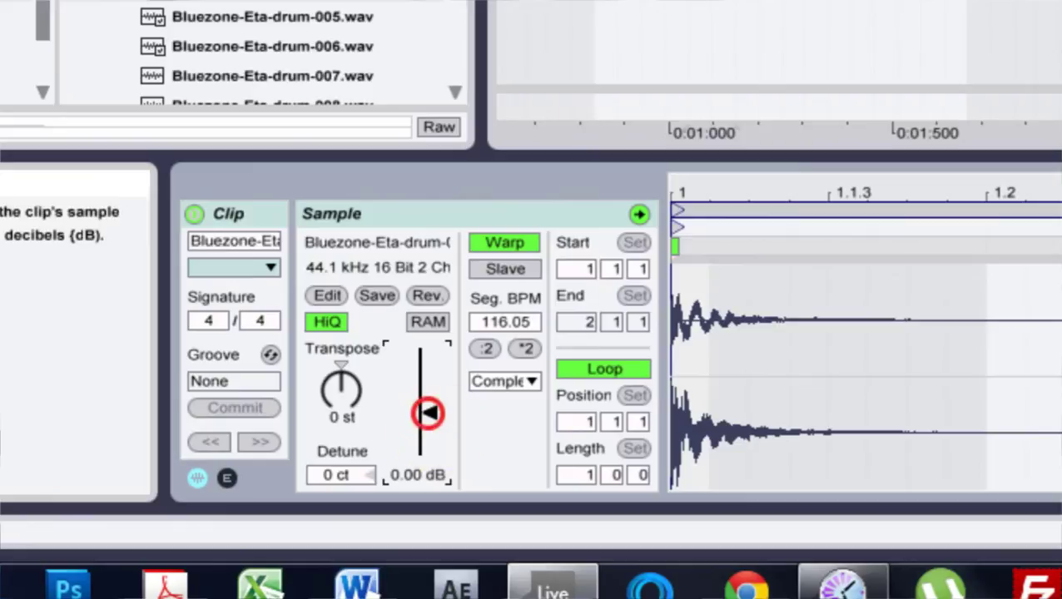
{"action": "left_click_drag", "start_coordinate": [428, 412], "coordinate": [428, 417]}
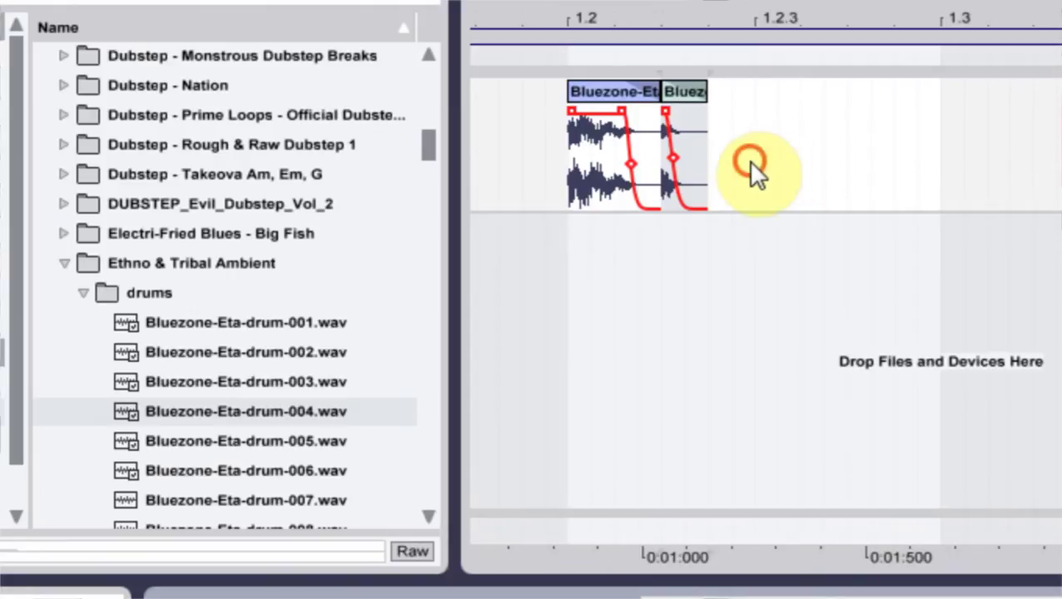
- Select the sixteenth-note span holding the drum-004 clip and duplicate it twice to fill the second beat
{"action": "left_click_drag", "start_coordinate": [750, 162], "coordinate": [657, 160]}
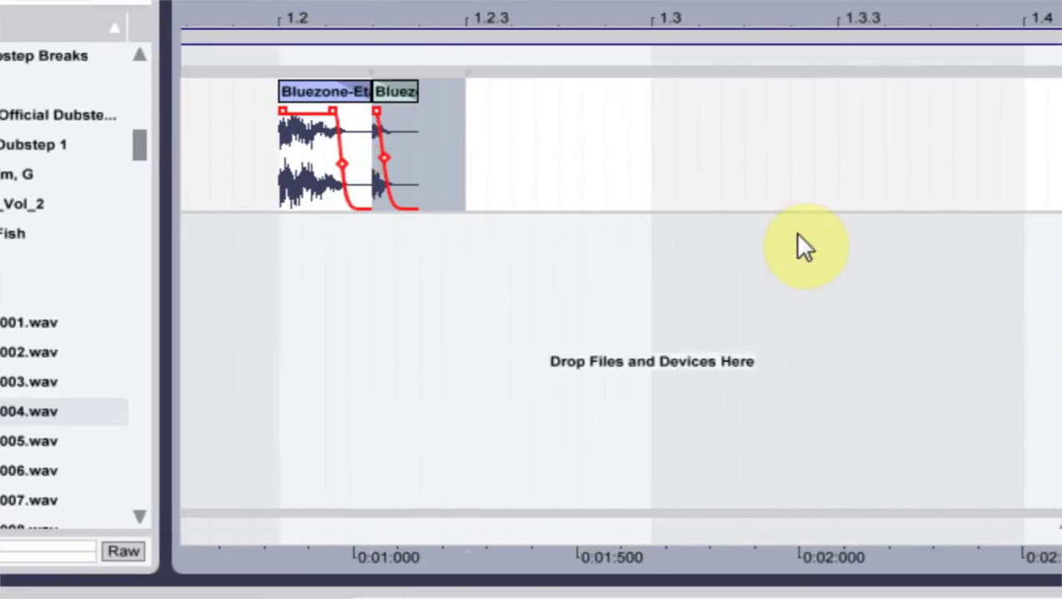
{"action": "key", "text": "ctrl+d"}
{"action": "key", "text": "ctrl+d"}
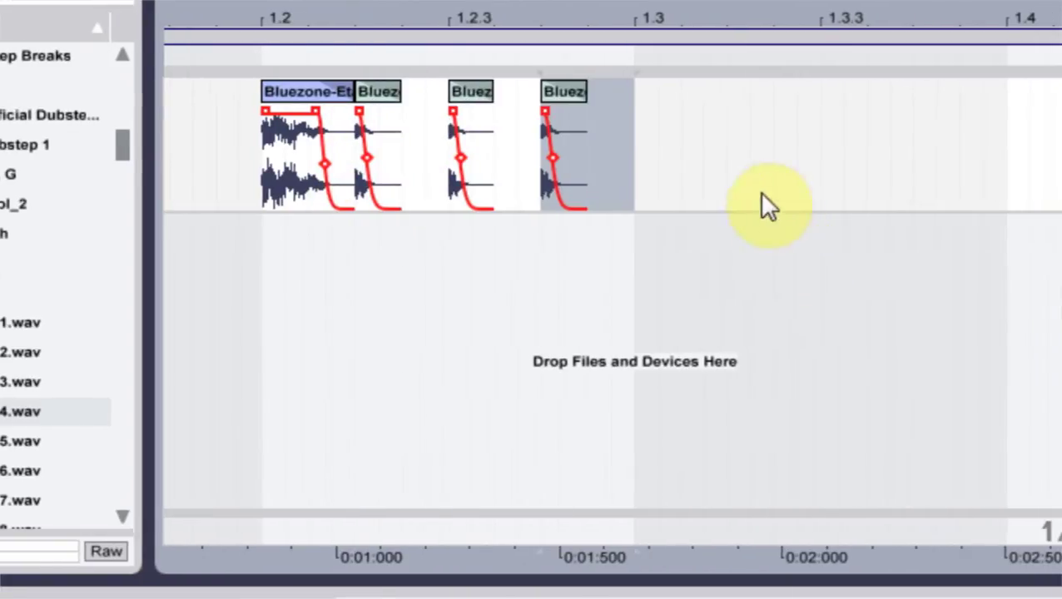
- Select the whole second beat from 1.2 to 1.3 and duplicate it twice to fill beats three and four
{"action": "left_click_drag", "start_coordinate": [637, 168], "coordinate": [267, 167]}
{"action": "left_click_drag", "start_coordinate": [385, 27], "coordinate": [385, 2]}
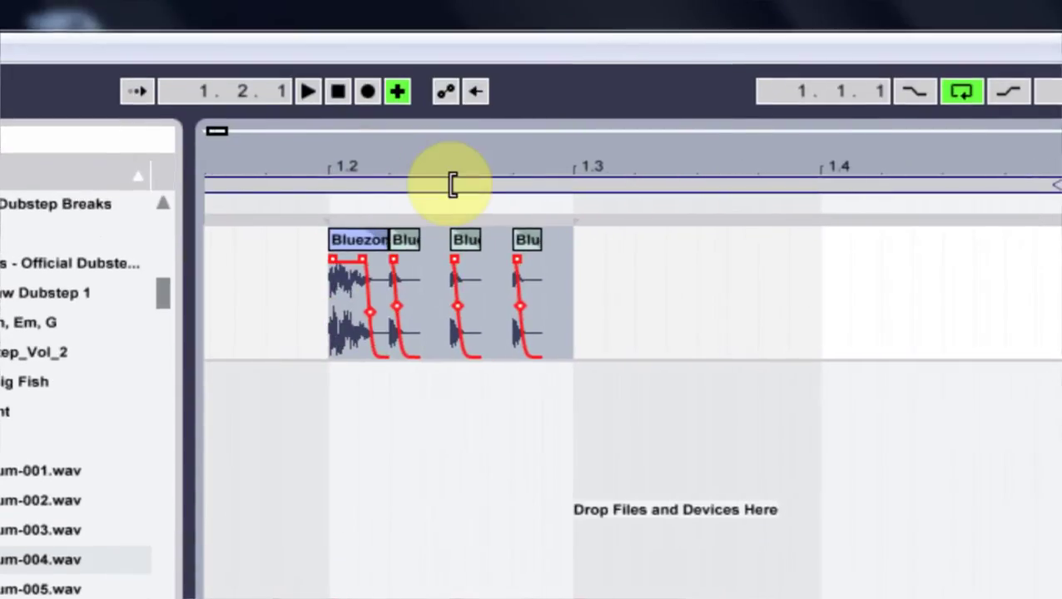
{"action": "key", "text": "ctrl+d"}
{"action": "key", "text": "ctrl+d"}
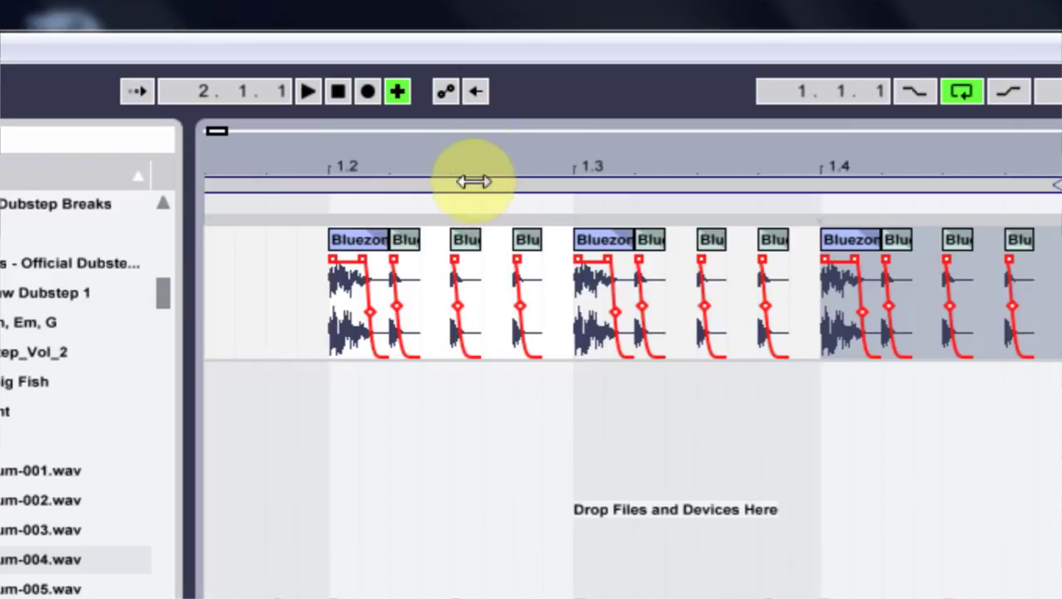
- Copy the three drum-004 hits from the second beat into the first beat, right after the drum-003 clip
{"action": "left_click_drag", "start_coordinate": [477, 162], "coordinate": [474, 156]}
{"action": "left_click_drag", "start_coordinate": [552, 301], "coordinate": [423, 284]}
{"action": "left_click_drag", "start_coordinate": [429, 237], "coordinate": [266, 235]}
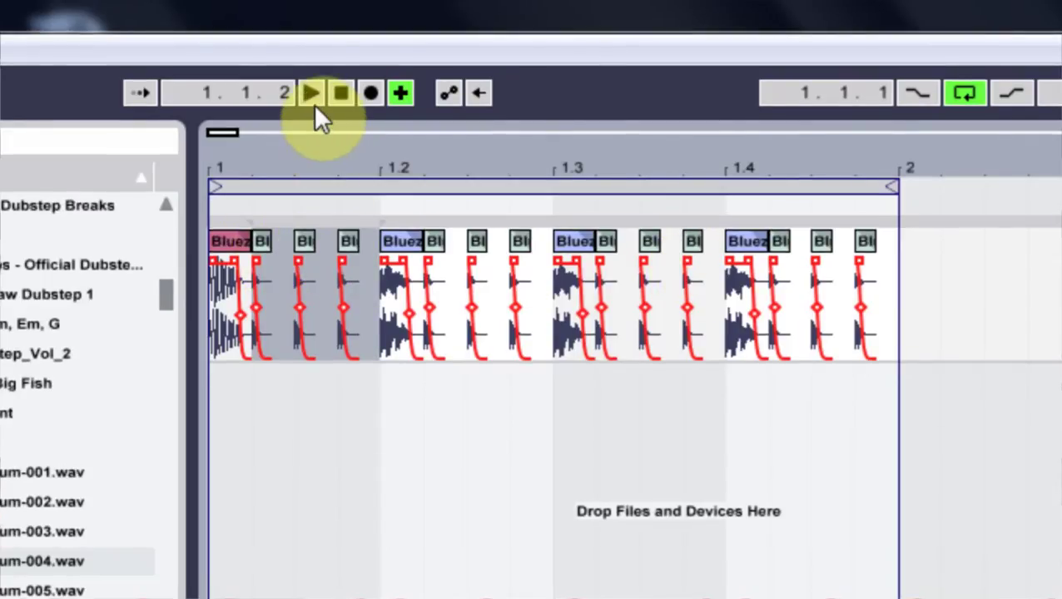
- Play the one-bar drum loop from its start to check the rhythm, and stop playback
{"action": "left_click", "coordinate": [337, 95]}
{"action": "left_click", "coordinate": [309, 91]}
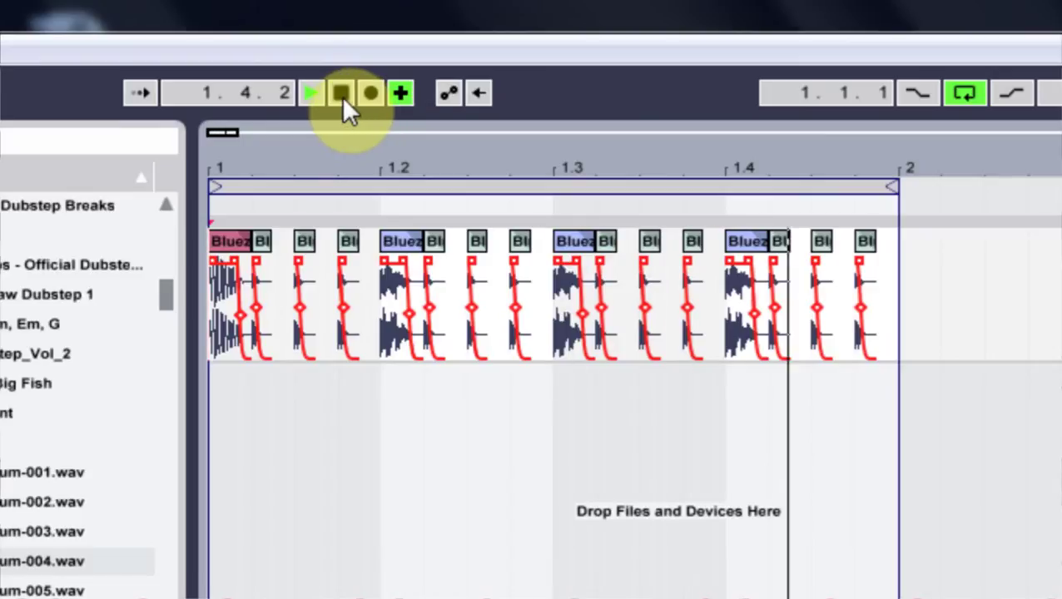
{"action": "left_click", "coordinate": [341, 94]}
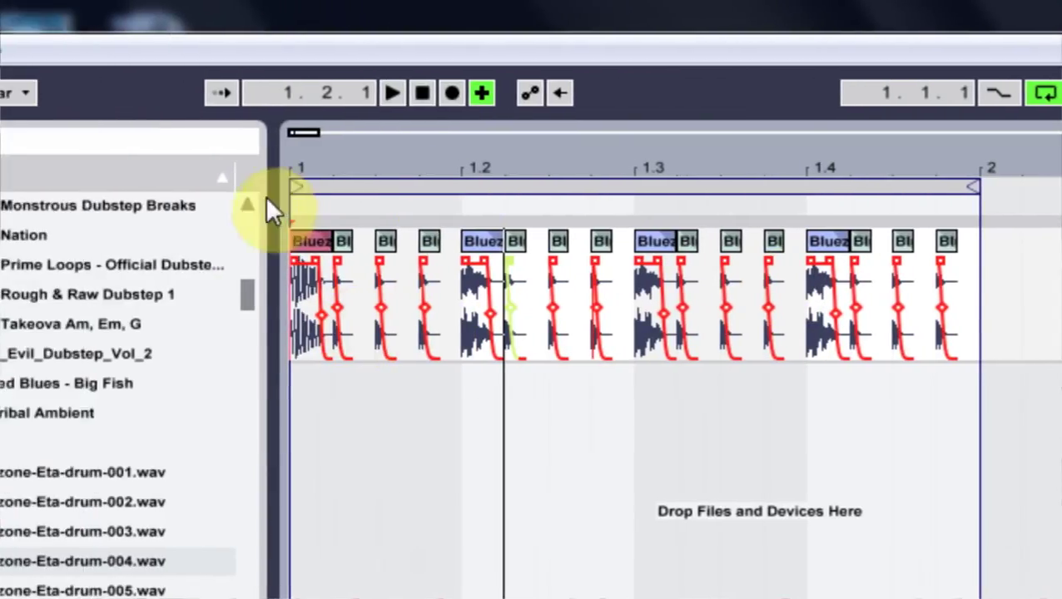
- Select the one-bar loop range and set up its audio export with Render as Loop and Convert to Mono turned on
{"action": "left_click", "coordinate": [281, 187]}
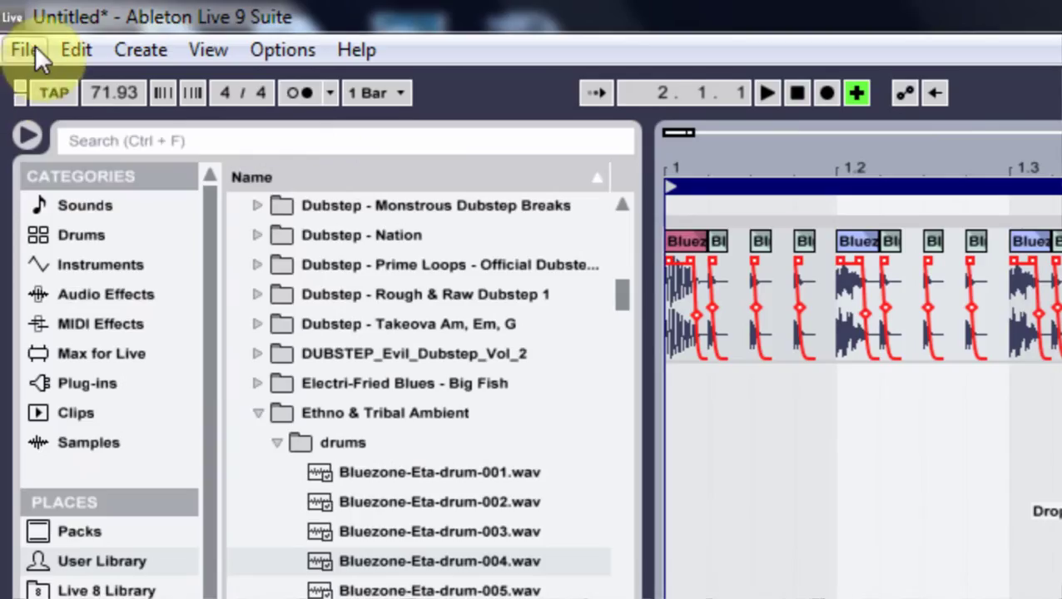
{"action": "left_click", "coordinate": [32, 48]}
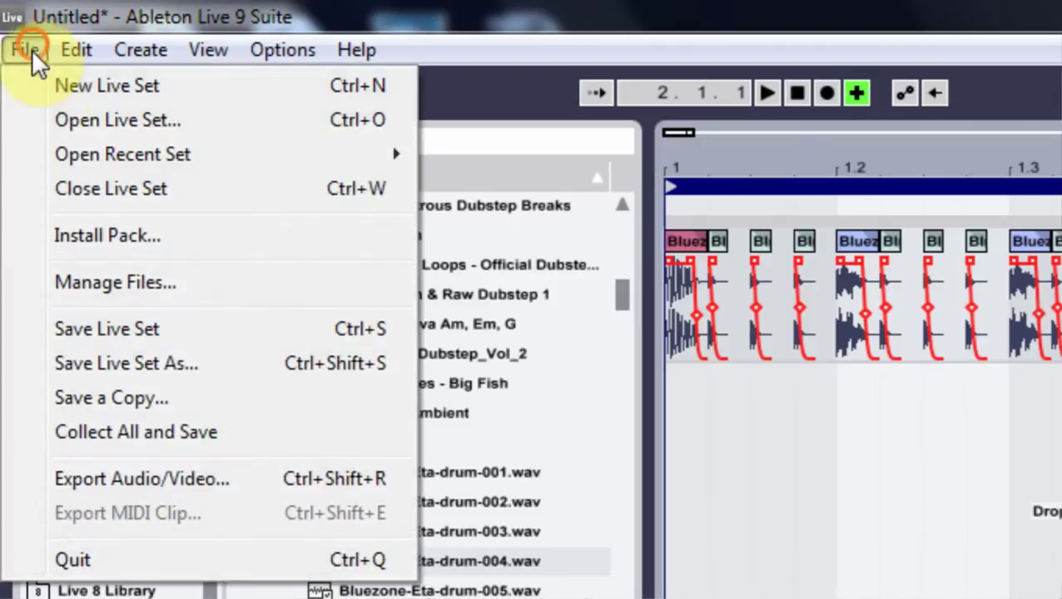
{"action": "left_click", "coordinate": [213, 481]}
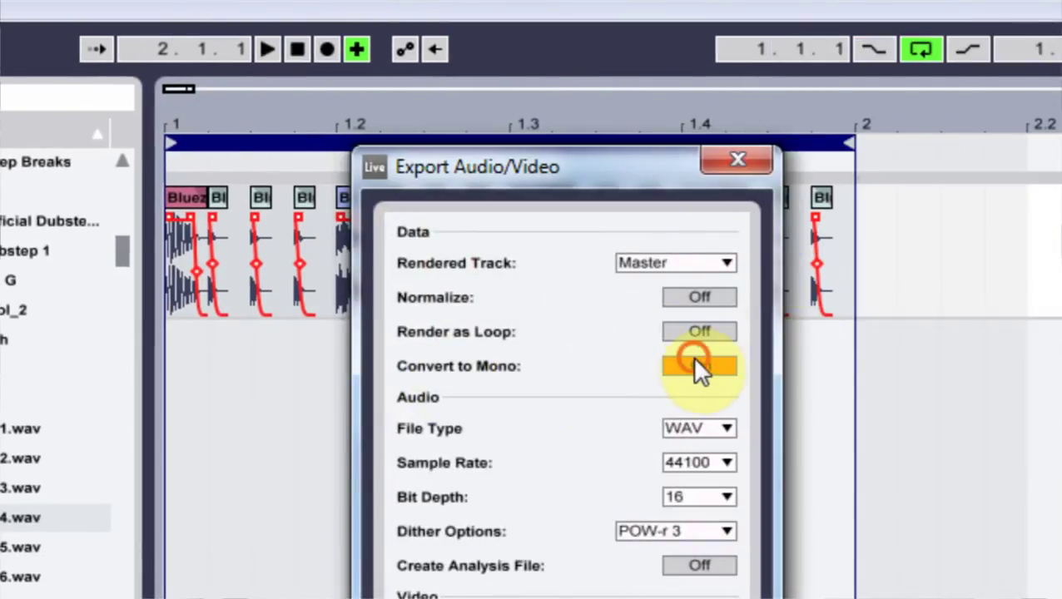
{"action": "left_click", "coordinate": [701, 331]}
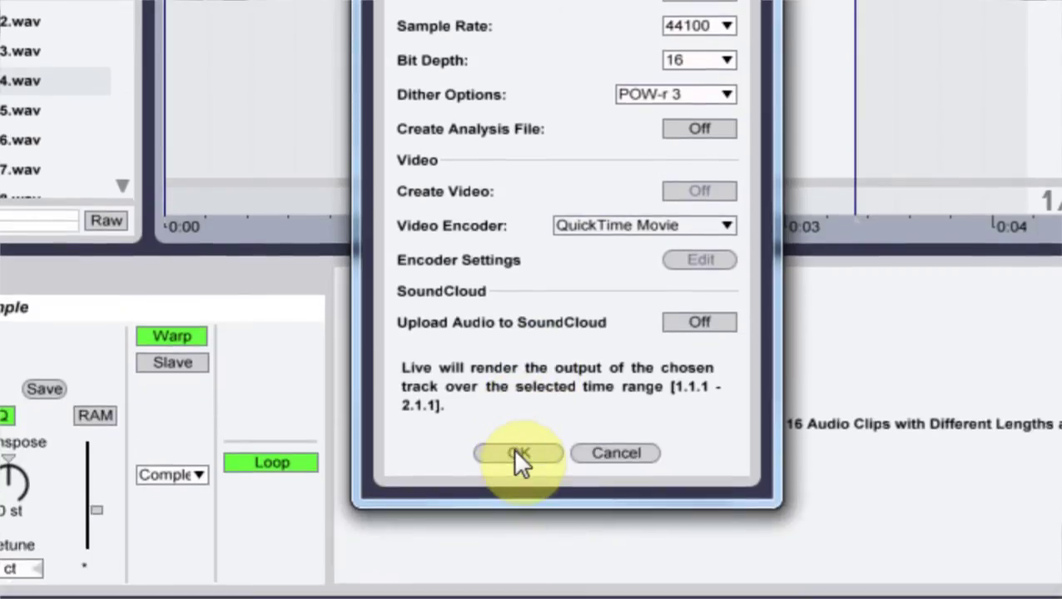
- Export the loop as a WAV file named guide track 71.93bpm on the Desktop
{"action": "left_click", "coordinate": [517, 453]}
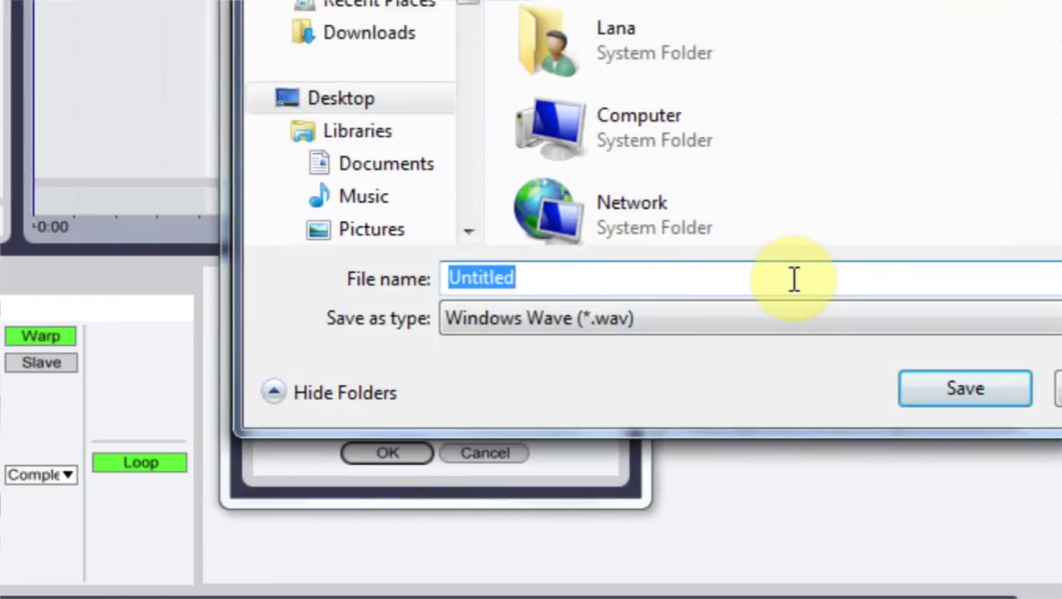
{"action": "type", "text": "guide track 71.93bpm"}
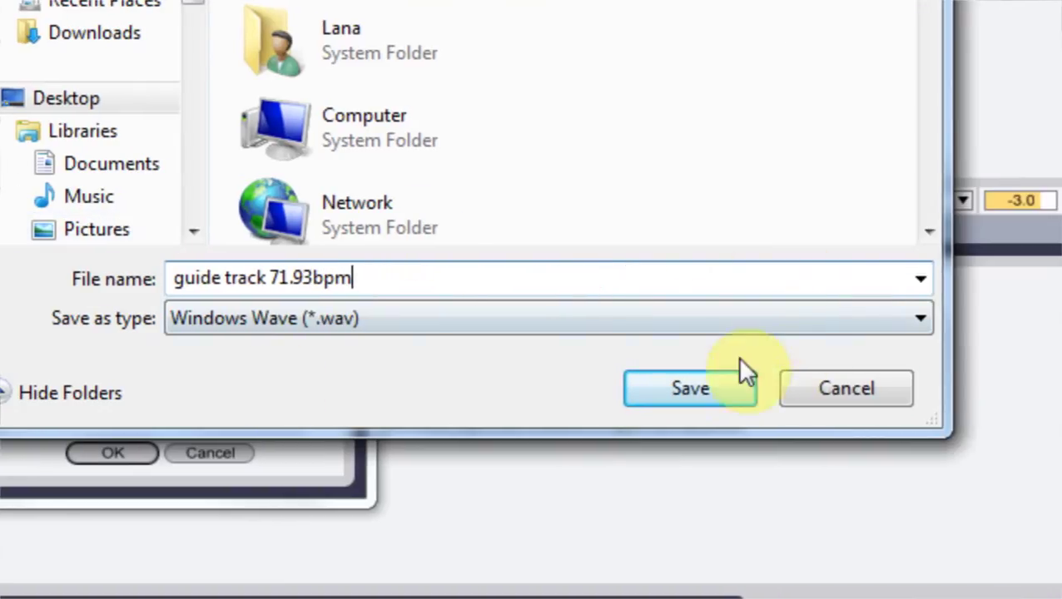
{"action": "left_click", "coordinate": [965, 392]}
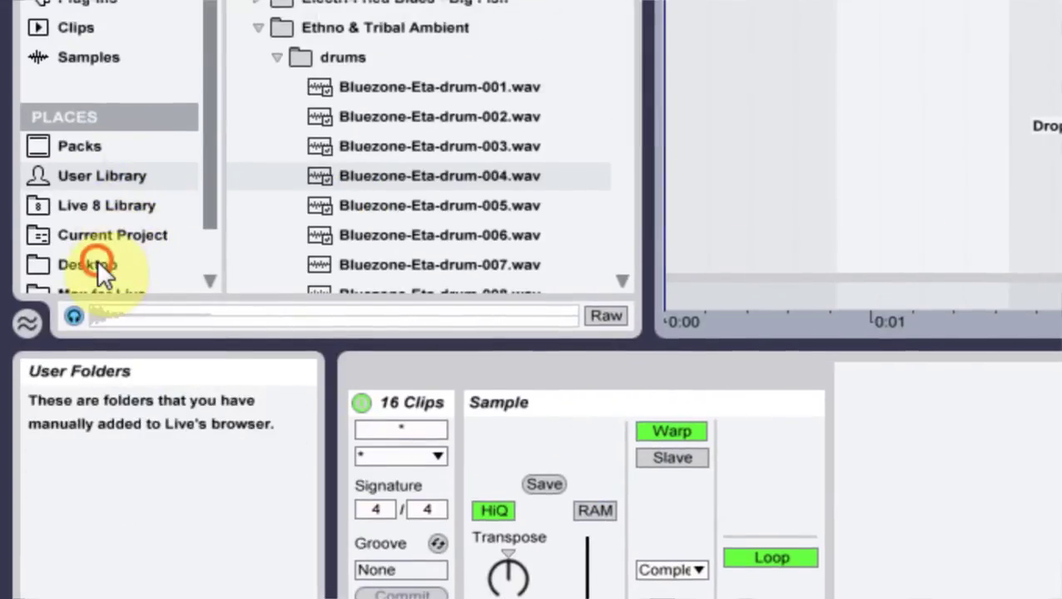
- Place guide track 71.93bpm.wav from the Desktop on a new audio track below the drums, starting at bar 1
{"action": "left_click", "coordinate": [98, 265]}
{"action": "left_click_drag", "start_coordinate": [627, 131], "coordinate": [614, 252]}
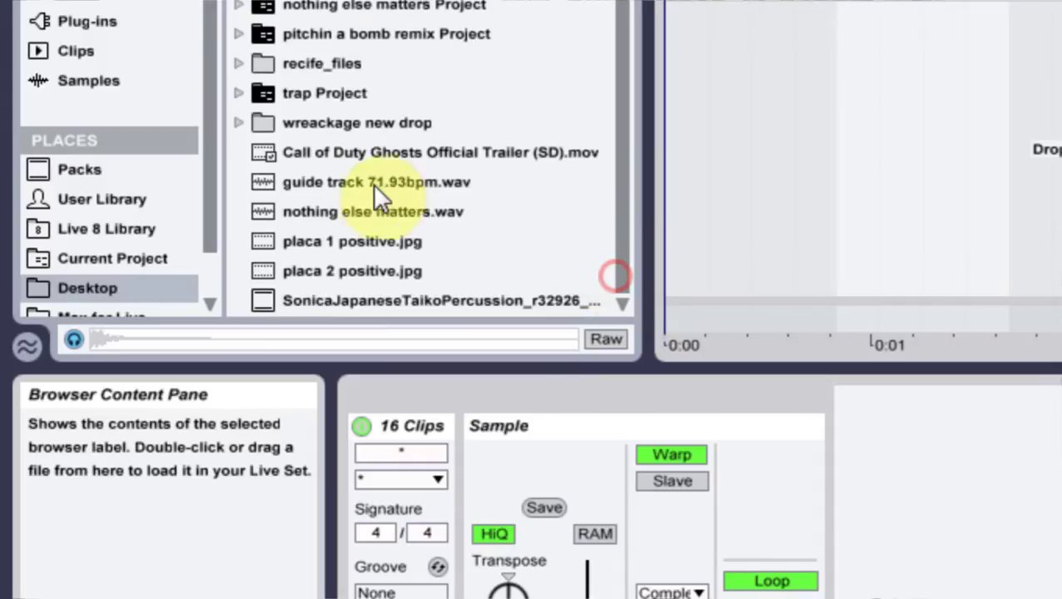
{"action": "left_click_drag", "start_coordinate": [353, 182], "coordinate": [683, 93]}
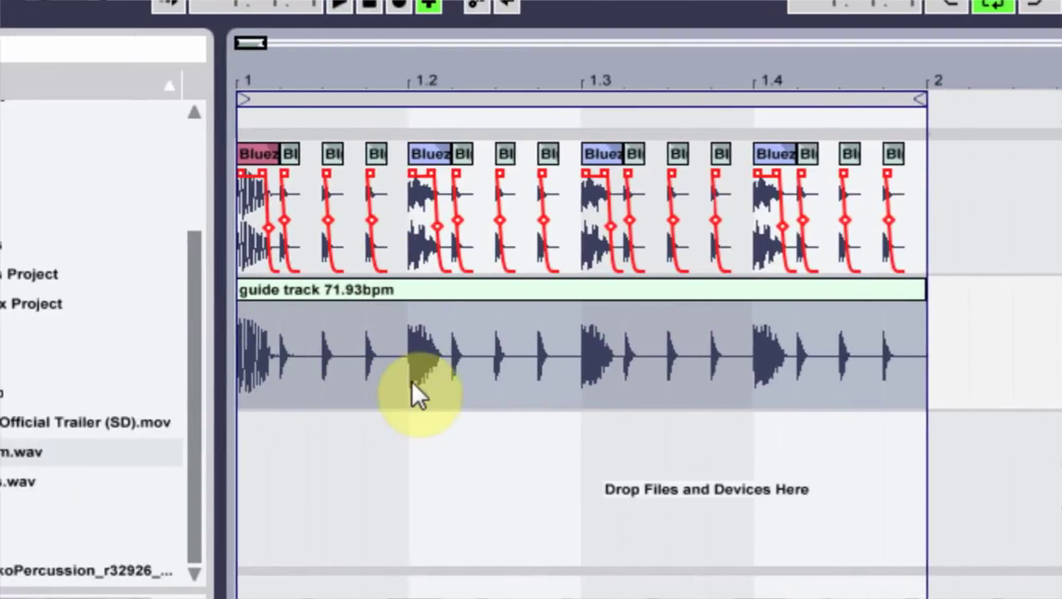
- Examine the first and second beats closely, comparing the exported guide track's transients with the original drum clips and the grid
{"action": "left_click", "coordinate": [412, 380]}
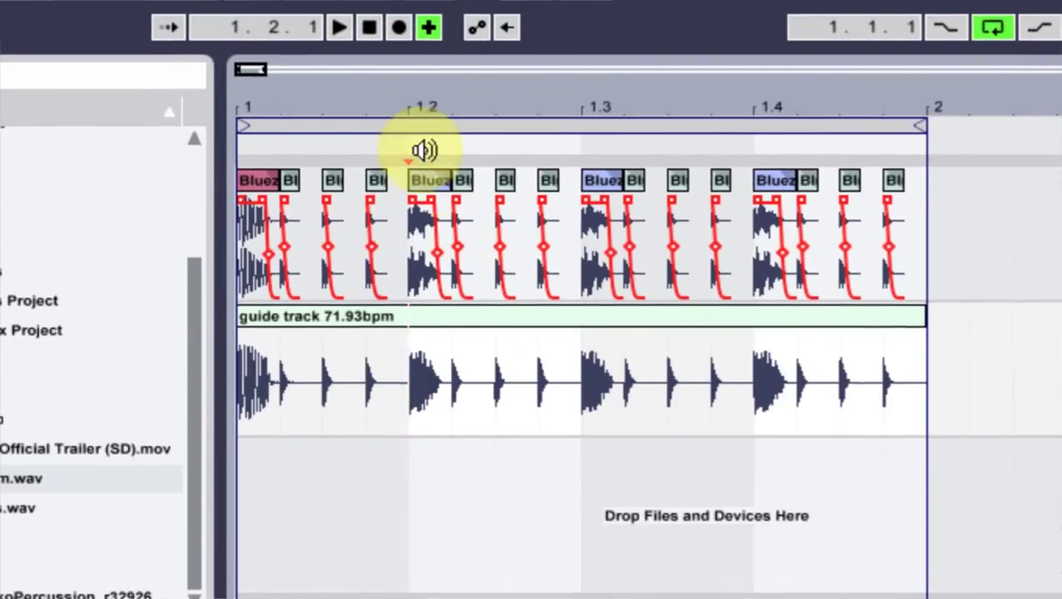
{"action": "mouse_move", "coordinate": [408, 77]}
{"action": "left_mouse_down"}
{"action": "mouse_move", "coordinate": [408, 200]}
{"action": "mouse_move", "coordinate": [408, 79]}
{"action": "left_mouse_up"}
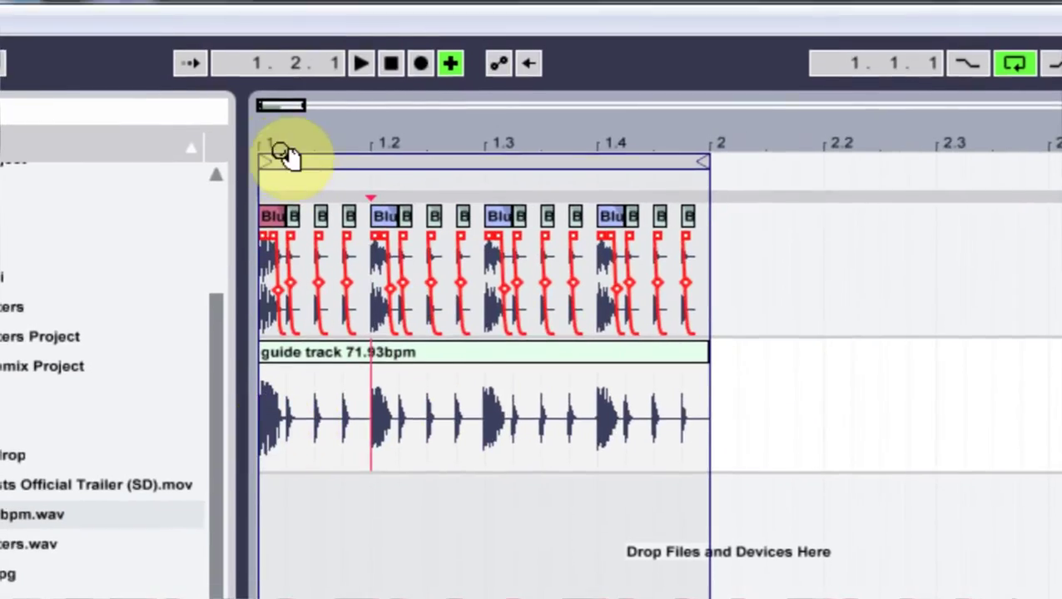
{"action": "left_click_drag", "start_coordinate": [255, 130], "coordinate": [255, 208]}
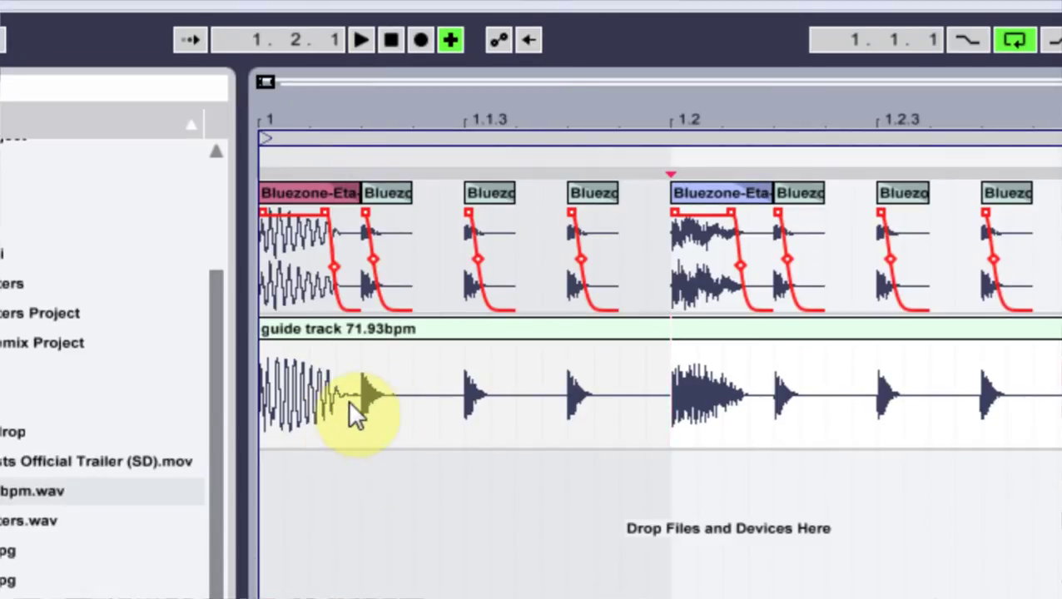
{"action": "left_click_drag", "start_coordinate": [341, 410], "coordinate": [254, 407]}
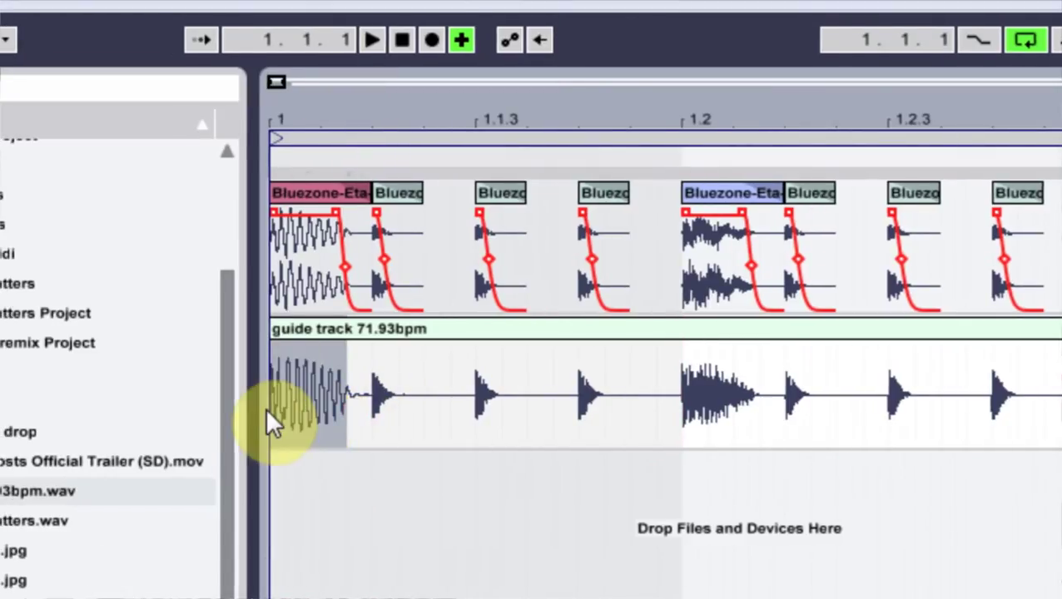
{"action": "left_click", "coordinate": [682, 408]}
{"action": "left_click_drag", "start_coordinate": [558, 408], "coordinate": [731, 408]}
{"action": "left_click_drag", "start_coordinate": [685, 115], "coordinate": [688, 270]}
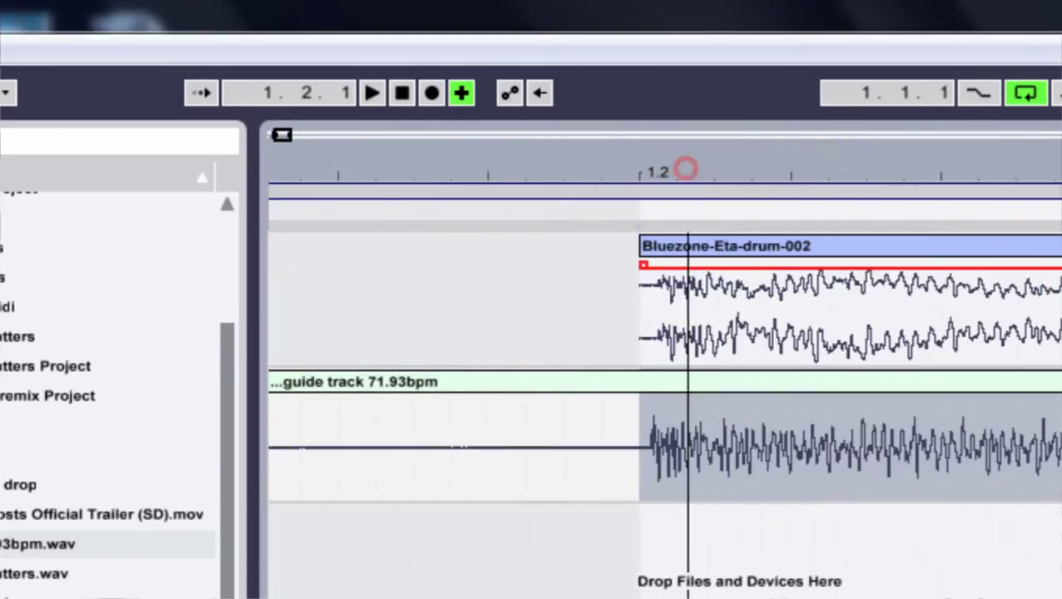
{"action": "left_click", "coordinate": [556, 441]}
{"action": "left_click", "coordinate": [547, 443]}
{"action": "left_click", "coordinate": [547, 455]}
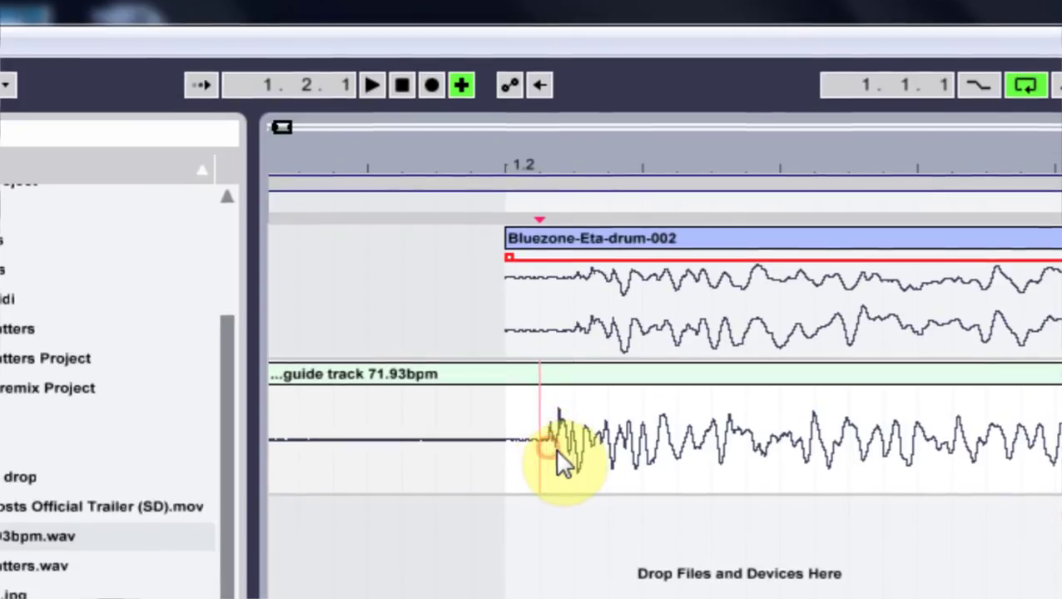
{"action": "left_click", "coordinate": [570, 298]}
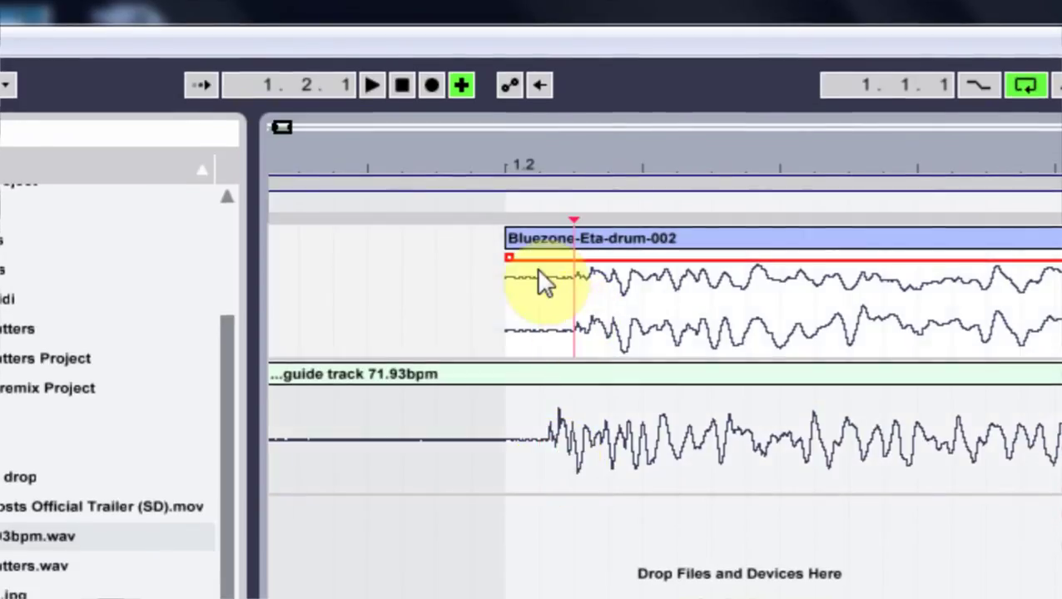
- Move the start marker of the drum-002 clip at 1.2 to its first transient and copy the clip over beats three and four
{"action": "left_click", "coordinate": [571, 237]}
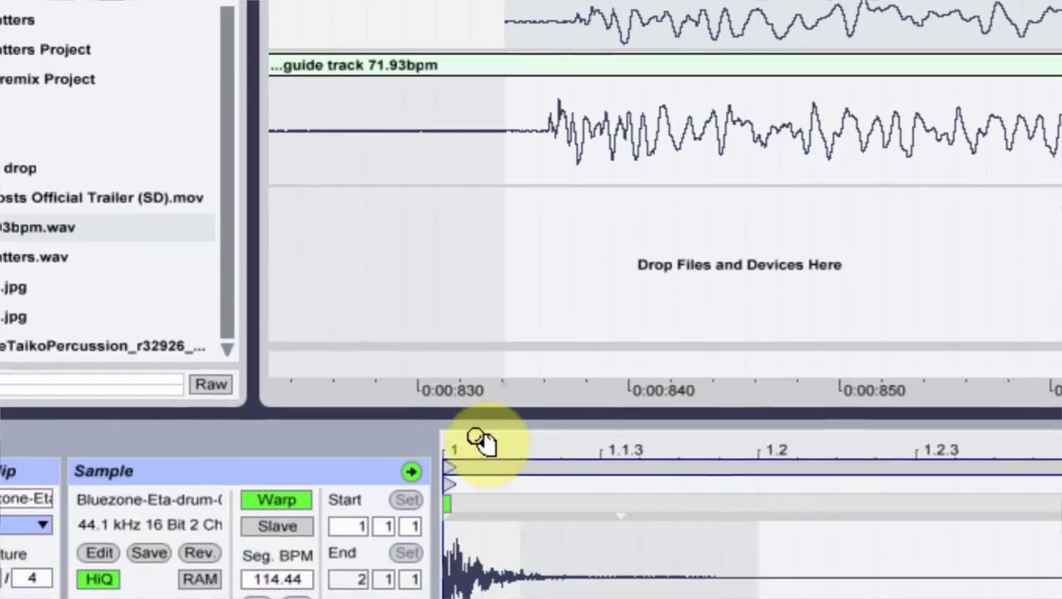
{"action": "mouse_move", "coordinate": [458, 434]}
{"action": "left_mouse_down"}
{"action": "mouse_move", "coordinate": [447, 483]}
{"action": "mouse_move", "coordinate": [475, 484]}
{"action": "mouse_move", "coordinate": [476, 449]}
{"action": "left_mouse_up"}
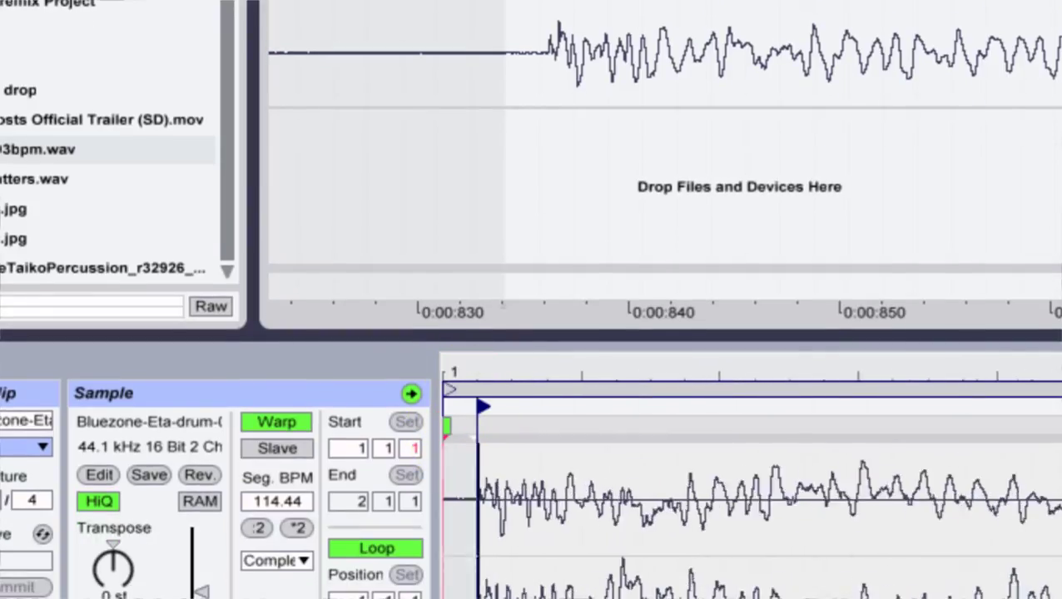
{"action": "left_click_drag", "start_coordinate": [605, 149], "coordinate": [605, 83]}
{"action": "left_click_drag", "start_coordinate": [812, 156], "coordinate": [814, 55]}
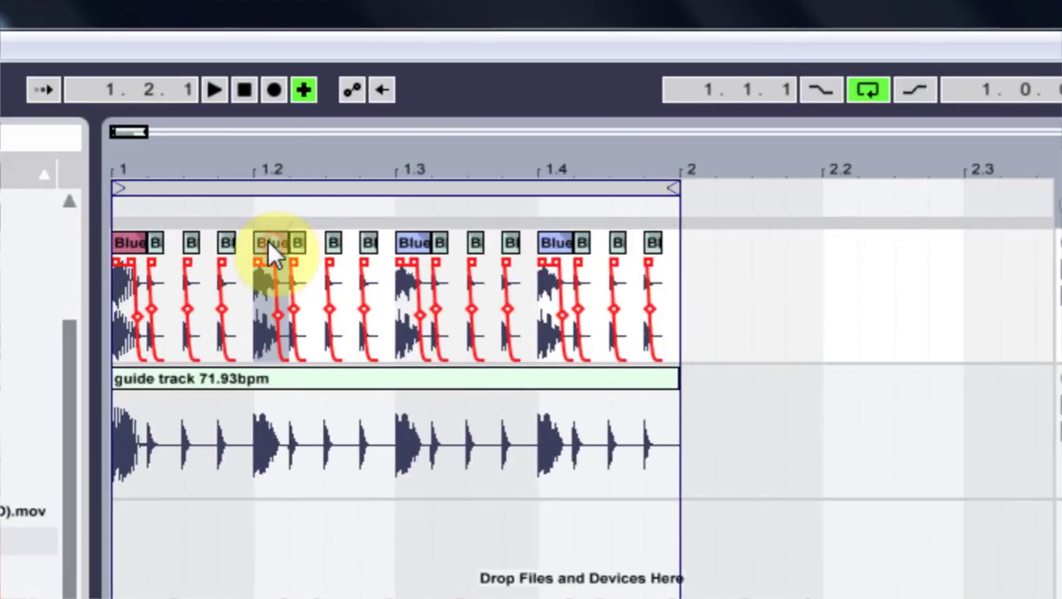
{"action": "left_click_drag", "start_coordinate": [266, 241], "coordinate": [565, 252]}
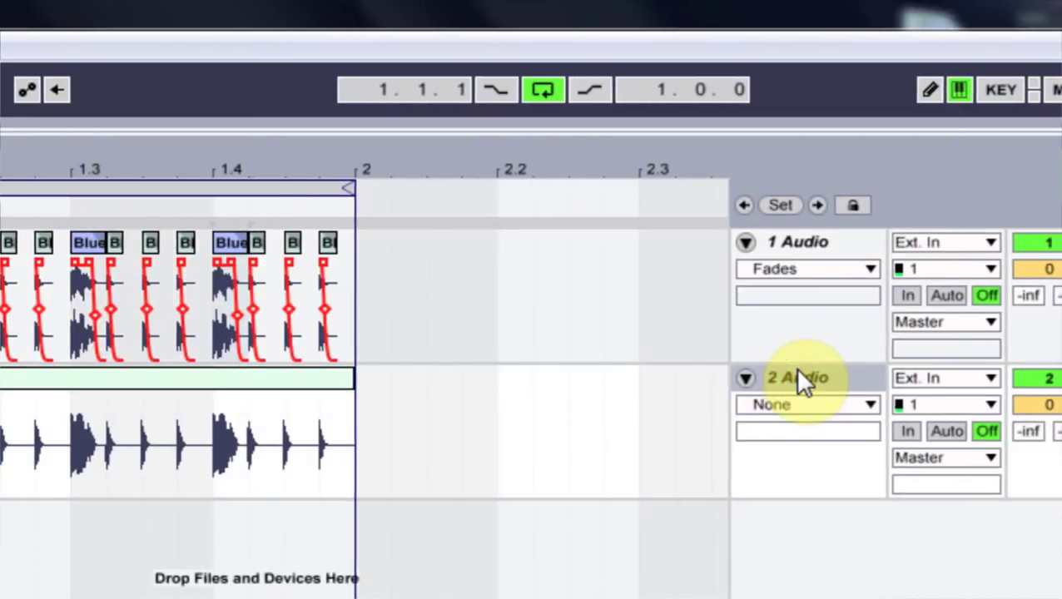
- Delete the imported guide track and re-export the corrected one-bar loop, replacing guide track 71.93bpm.wav on the Desktop
{"action": "key", "text": "Delete"}
{"action": "left_click", "coordinate": [273, 185]}
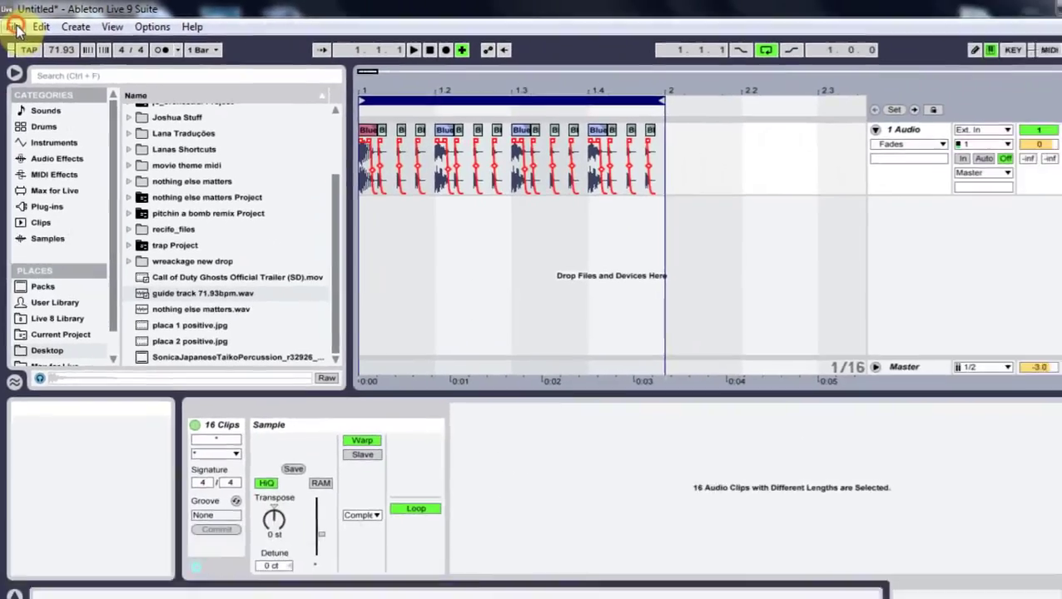
{"action": "left_click", "coordinate": [18, 36]}
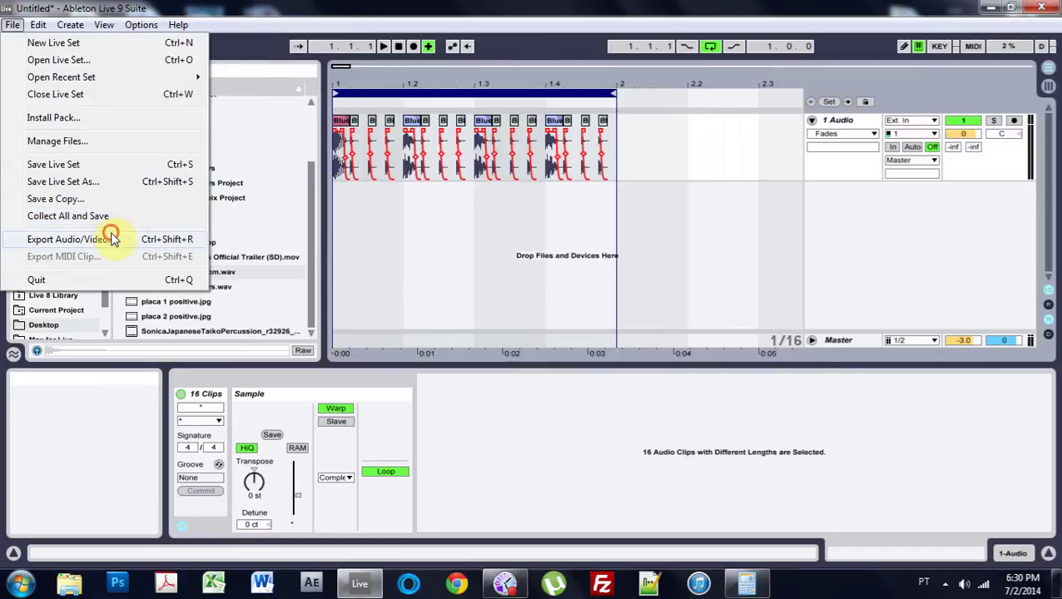
{"action": "left_click", "coordinate": [119, 348]}
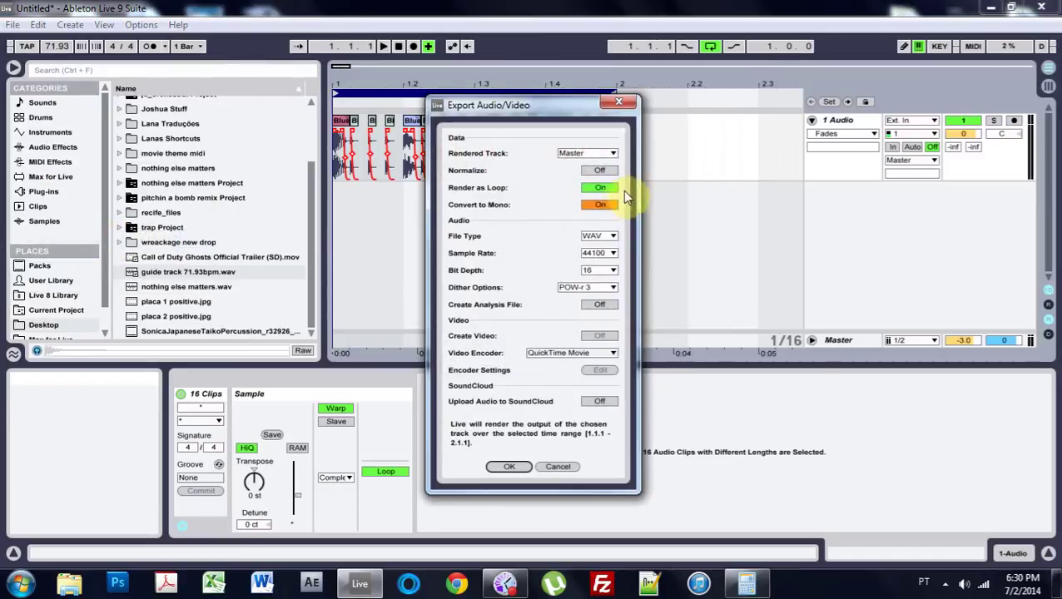
{"action": "left_click", "coordinate": [517, 467]}
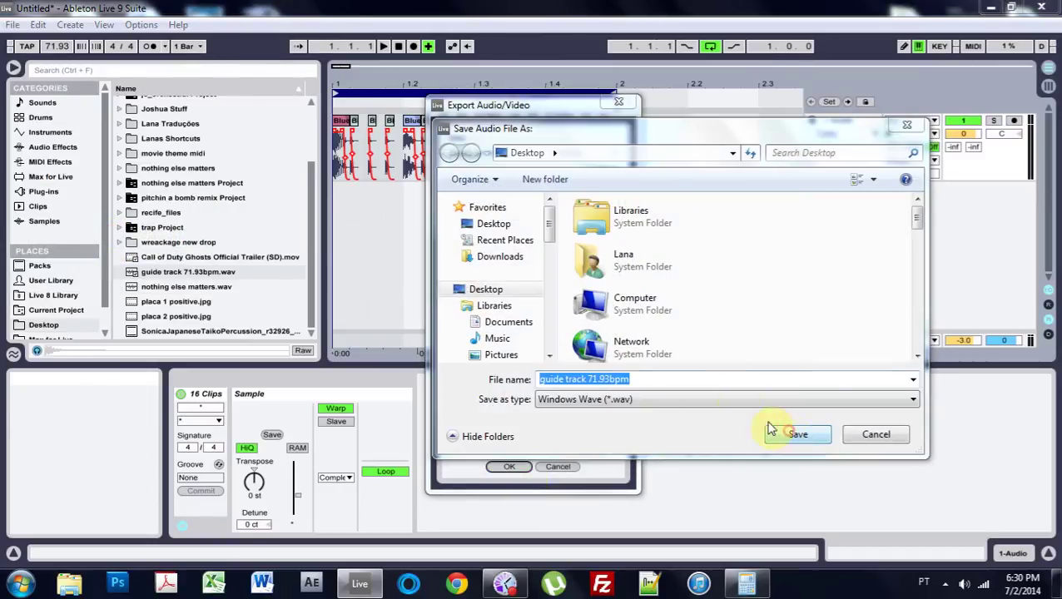
{"action": "left_click", "coordinate": [797, 434]}
{"action": "left_click", "coordinate": [585, 304]}
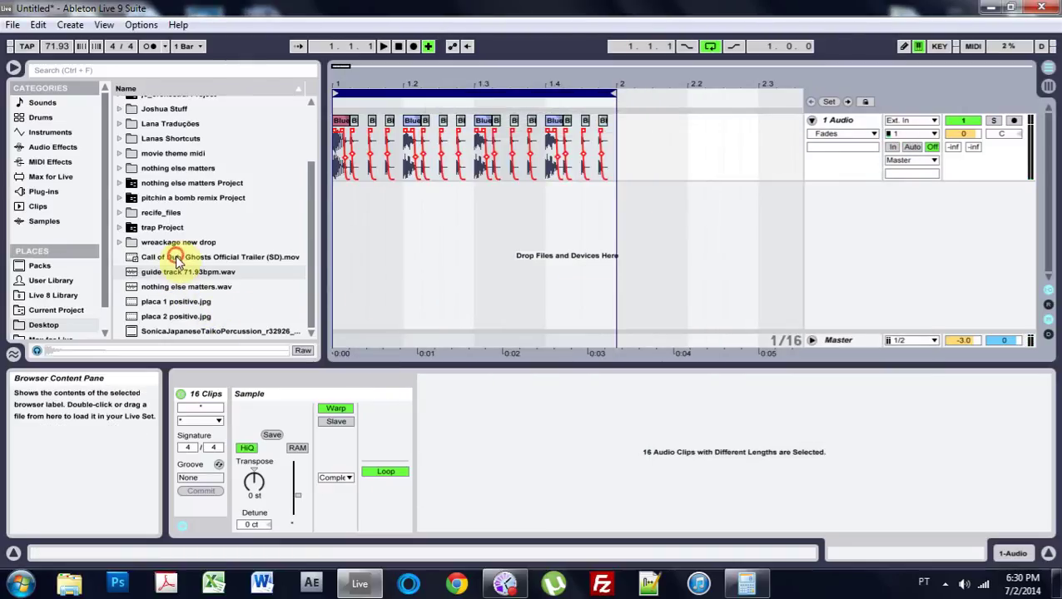
- Place the re-exported guide track 71.93bpm.wav on a new track at bar 1 and check its hit at 1.2 against the grid
{"action": "mouse_move", "coordinate": [171, 272]}
{"action": "left_mouse_down"}
{"action": "mouse_move", "coordinate": [324, 237]}
{"action": "mouse_move", "coordinate": [345, 212]}
{"action": "mouse_move", "coordinate": [335, 202]}
{"action": "left_mouse_up"}
{"action": "left_click", "coordinate": [401, 87]}
{"action": "left_click_drag", "start_coordinate": [401, 86], "coordinate": [437, 229]}
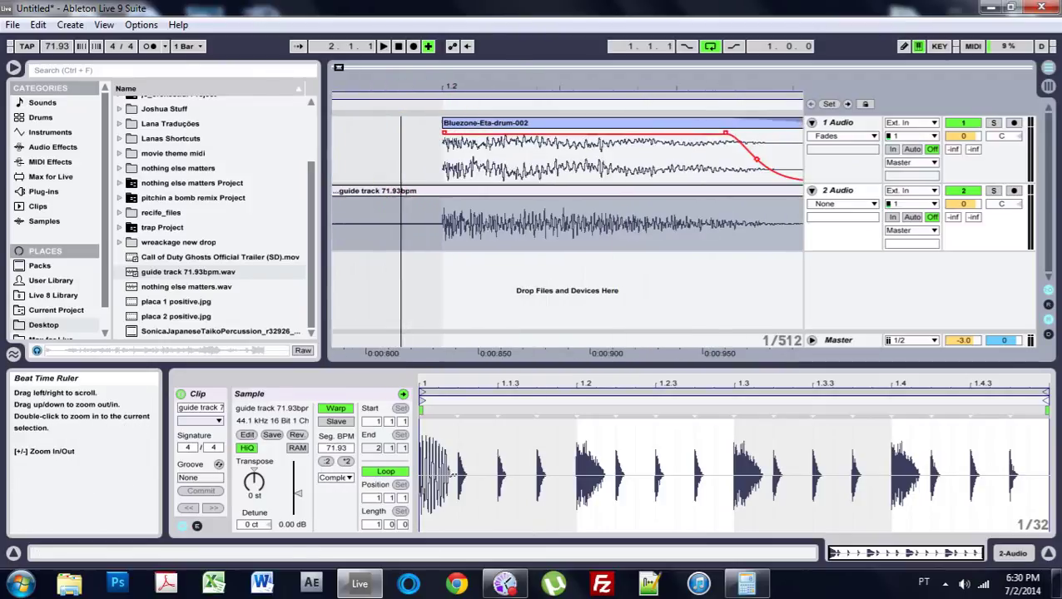
- Extend the looped guide track clip on the second audio track from bar 1 to bar 37
{"action": "left_click_drag", "start_coordinate": [474, 74], "coordinate": [471, 42]}
{"action": "left_click_drag", "start_coordinate": [476, 82], "coordinate": [475, 46]}
{"action": "left_click_drag", "start_coordinate": [403, 89], "coordinate": [401, 68]}
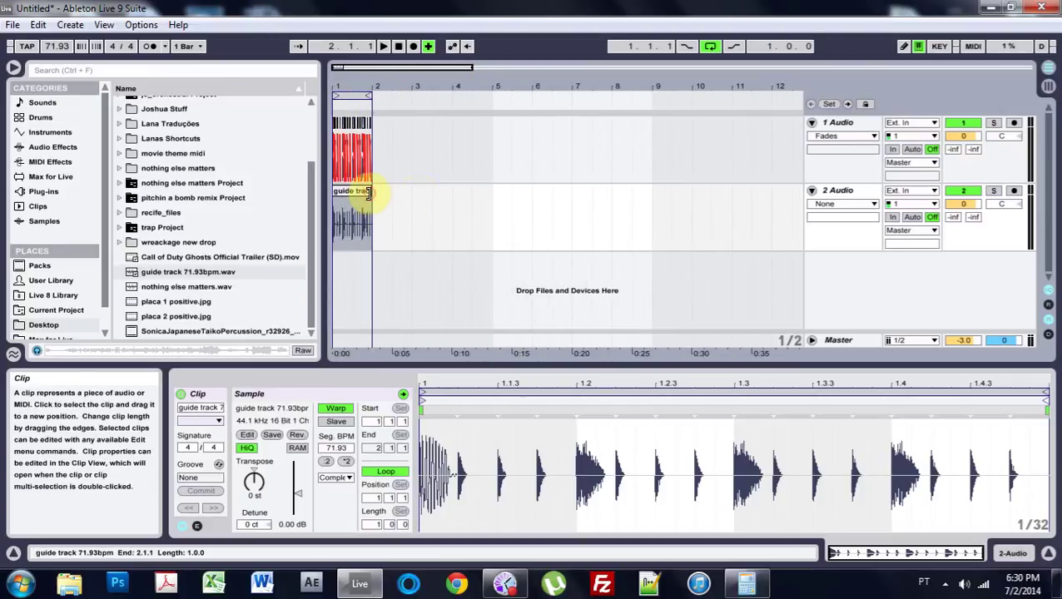
{"action": "left_click_drag", "start_coordinate": [372, 192], "coordinate": [755, 185]}
{"action": "left_click_drag", "start_coordinate": [666, 86], "coordinate": [666, 48]}
{"action": "mouse_move", "coordinate": [628, 83]}
{"action": "left_mouse_down"}
{"action": "mouse_move", "coordinate": [417, 185]}
{"action": "mouse_move", "coordinate": [620, 192]}
{"action": "left_mouse_up"}
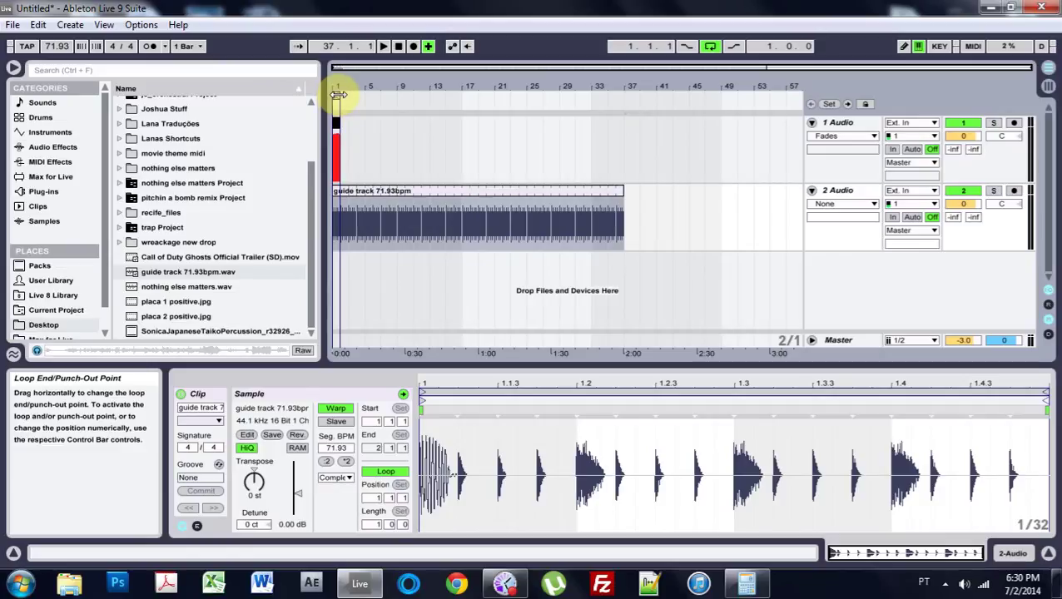
- Lengthen the arrangement loop to 36 bars, ending at bar 37, and open the audio export for that range
{"action": "left_click_drag", "start_coordinate": [342, 94], "coordinate": [622, 110]}
{"action": "left_click", "coordinate": [505, 93]}
{"action": "left_click", "coordinate": [12, 24]}
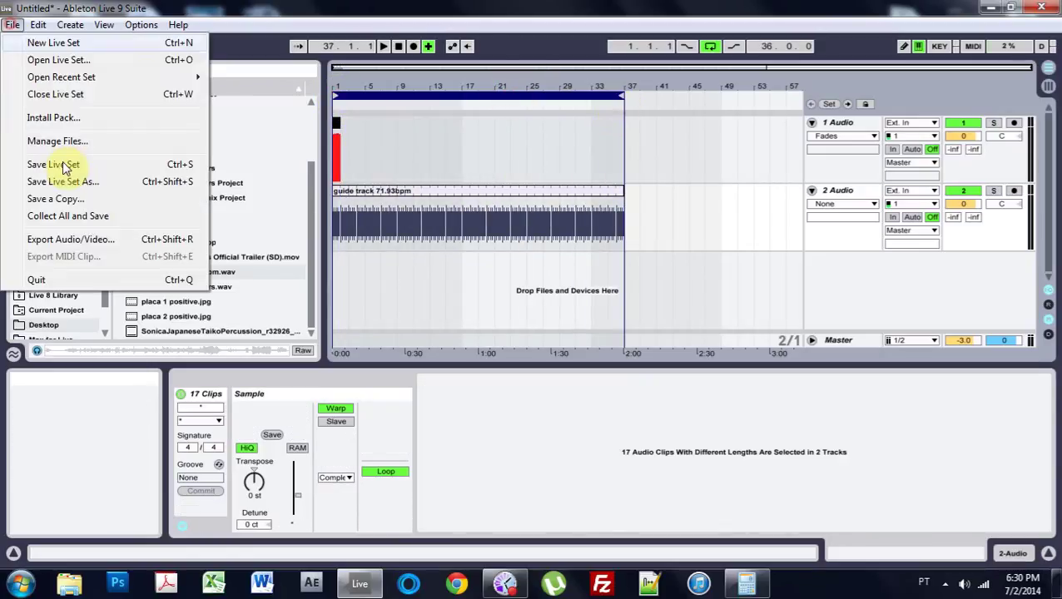
{"action": "left_click", "coordinate": [89, 239]}
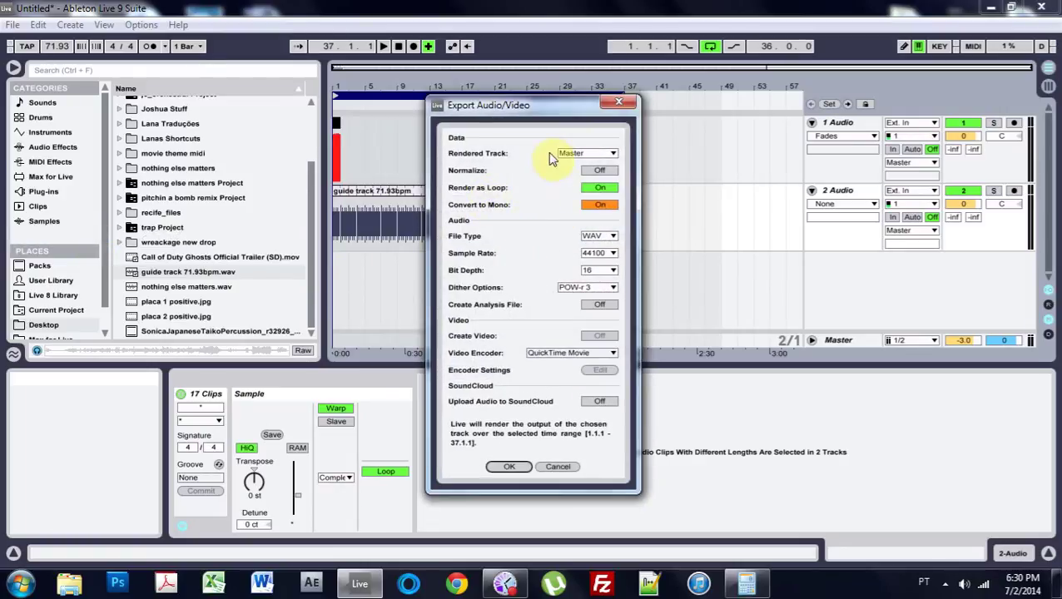
- Set the rendered track to 2-Audio and export it to the Desktop under a new name beginning with guide track 71.93bpm_
{"action": "left_click", "coordinate": [585, 154]}
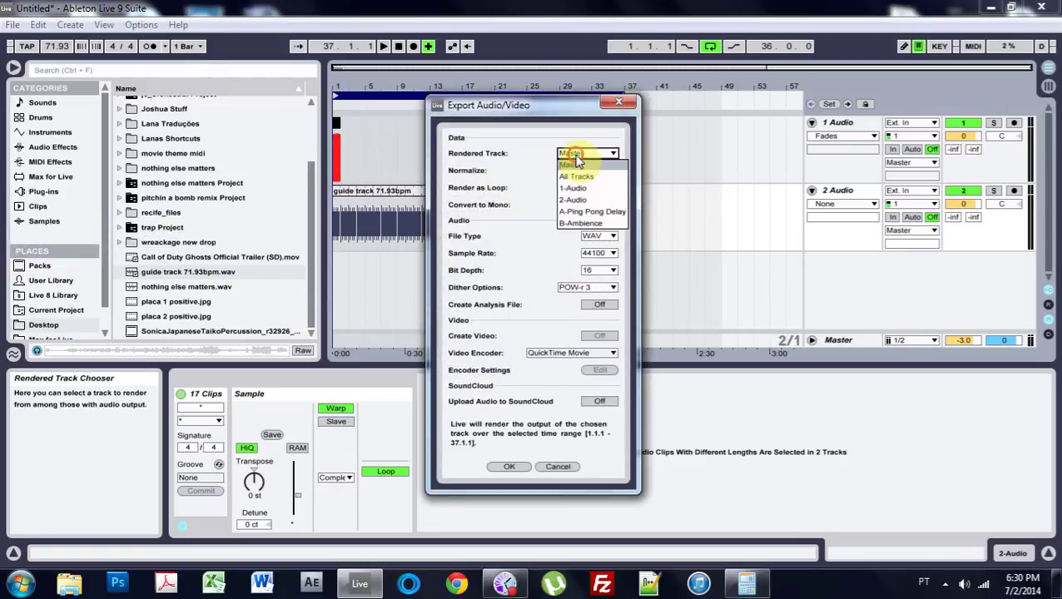
{"action": "left_click", "coordinate": [583, 200]}
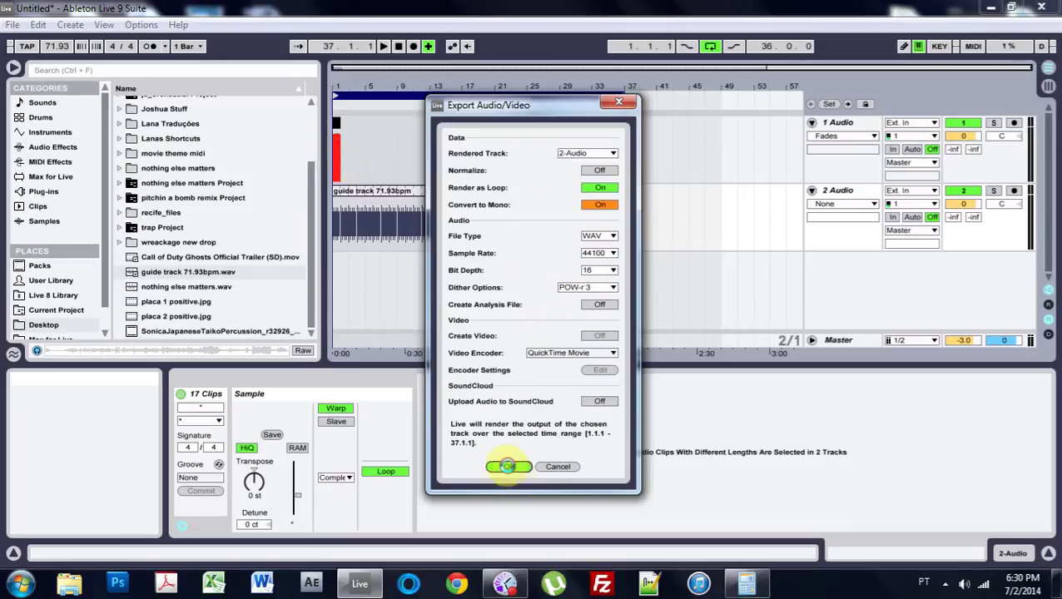
{"action": "left_click", "coordinate": [509, 467]}
{"action": "left_click", "coordinate": [641, 379]}
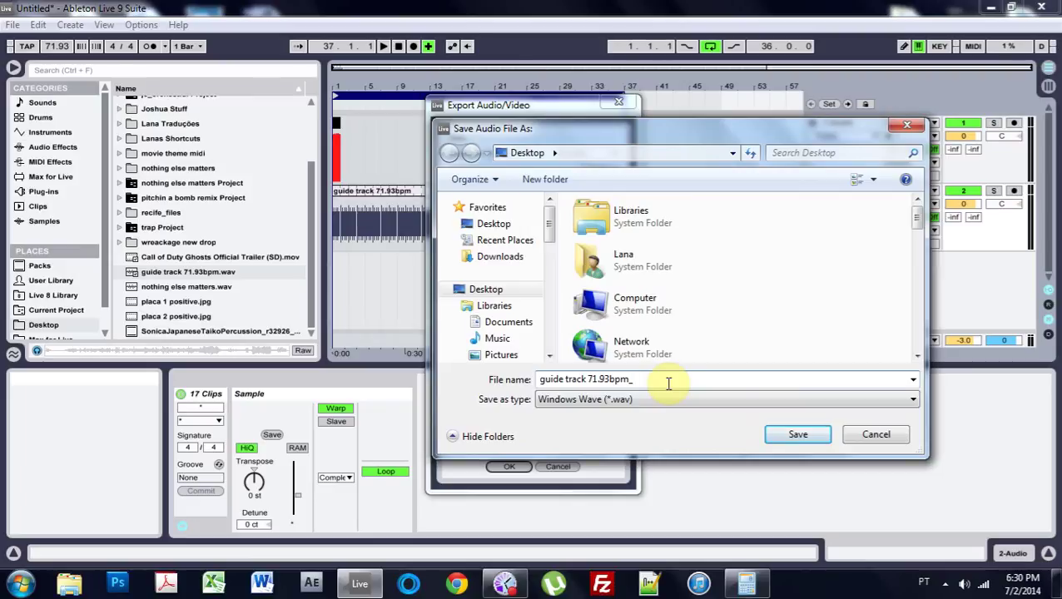
{"action": "left_click", "coordinate": [795, 435]}
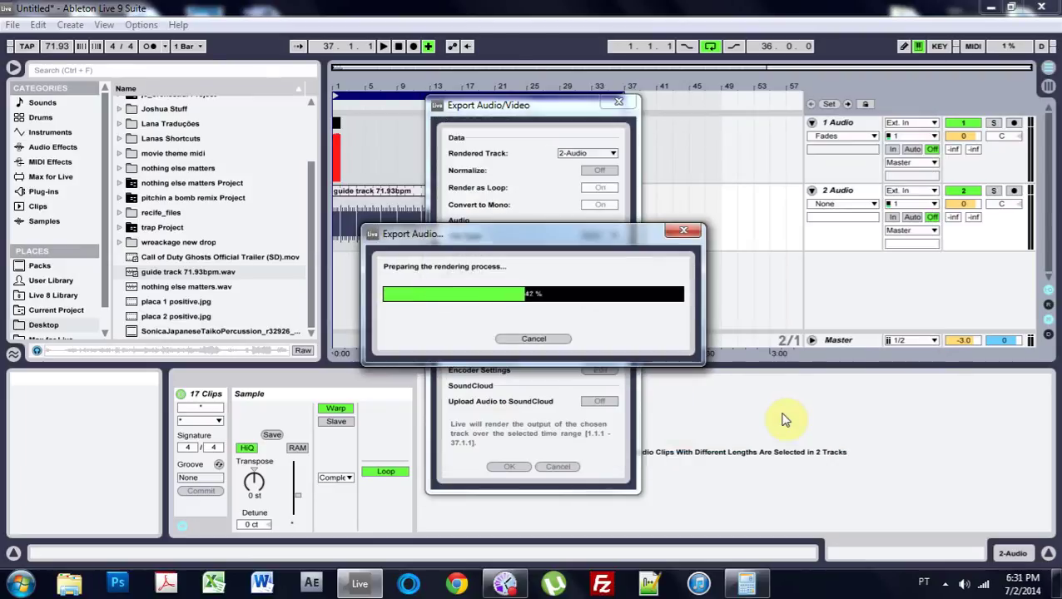